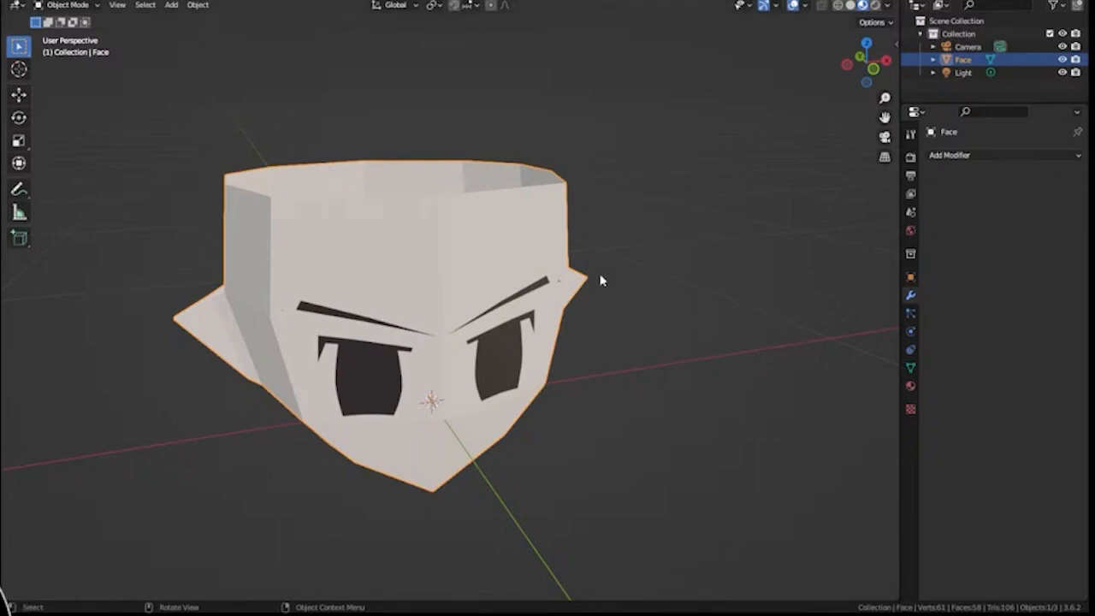
middle_click_drag(526, 270, 510, 248)
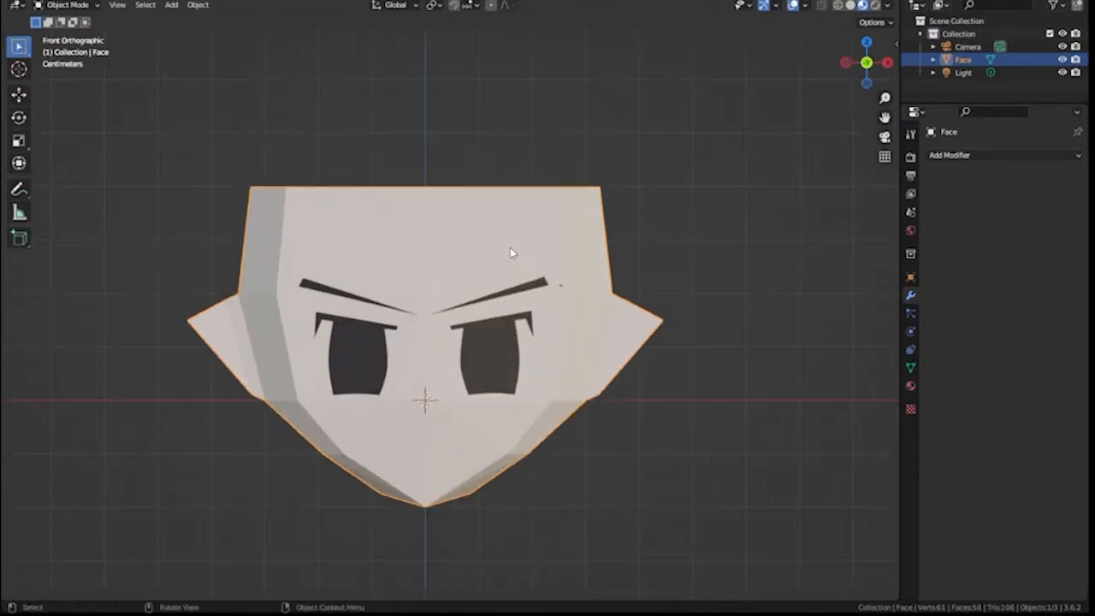
scroll(549, 348, "up", 4)
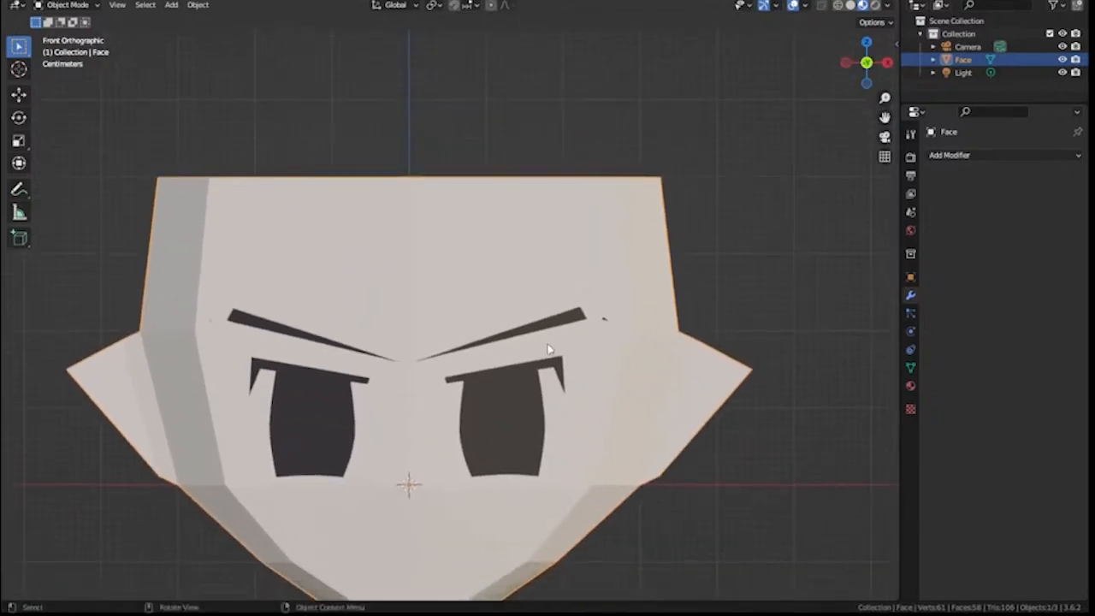
scroll(452, 356, "down", 2)
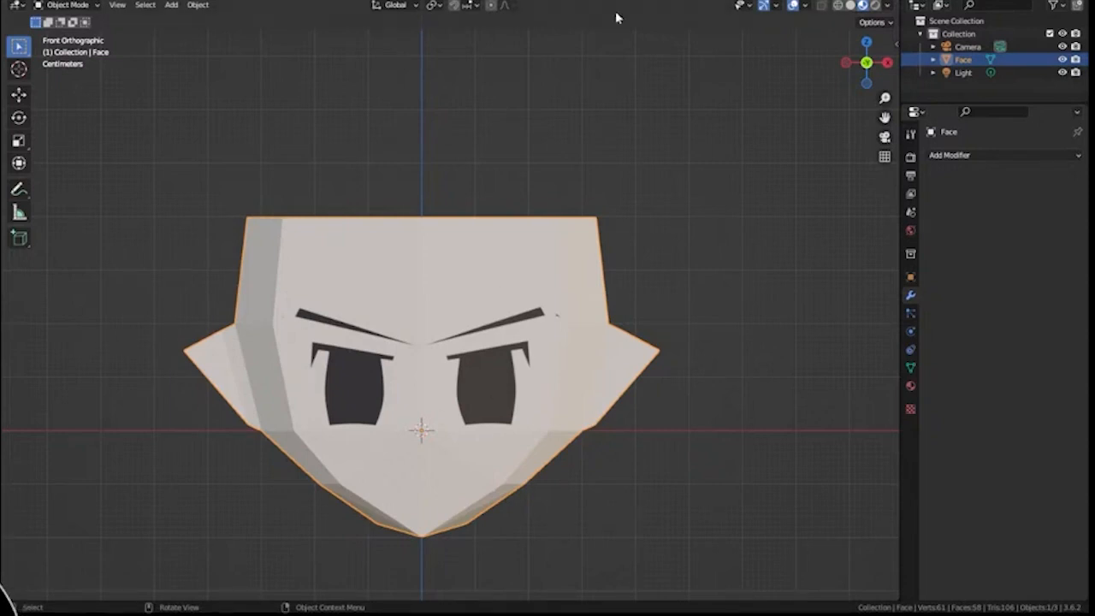
middle_click_drag(675, 225, 696, 276)
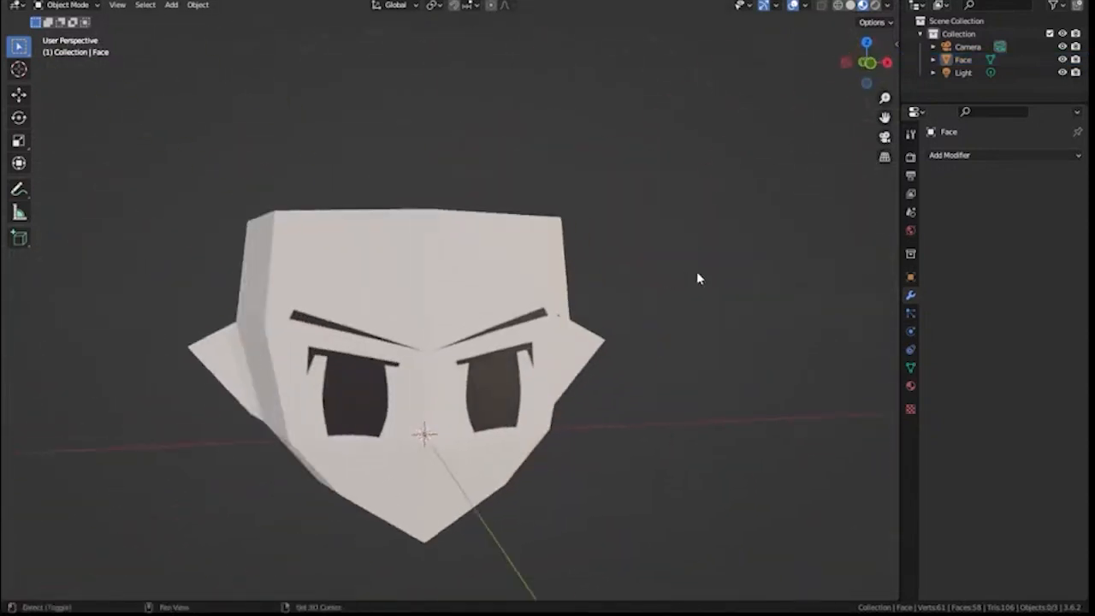
key("shift+a")
mouse_move(696, 273)
left_click(773, 332)
scroll(439, 347, "down", 5)
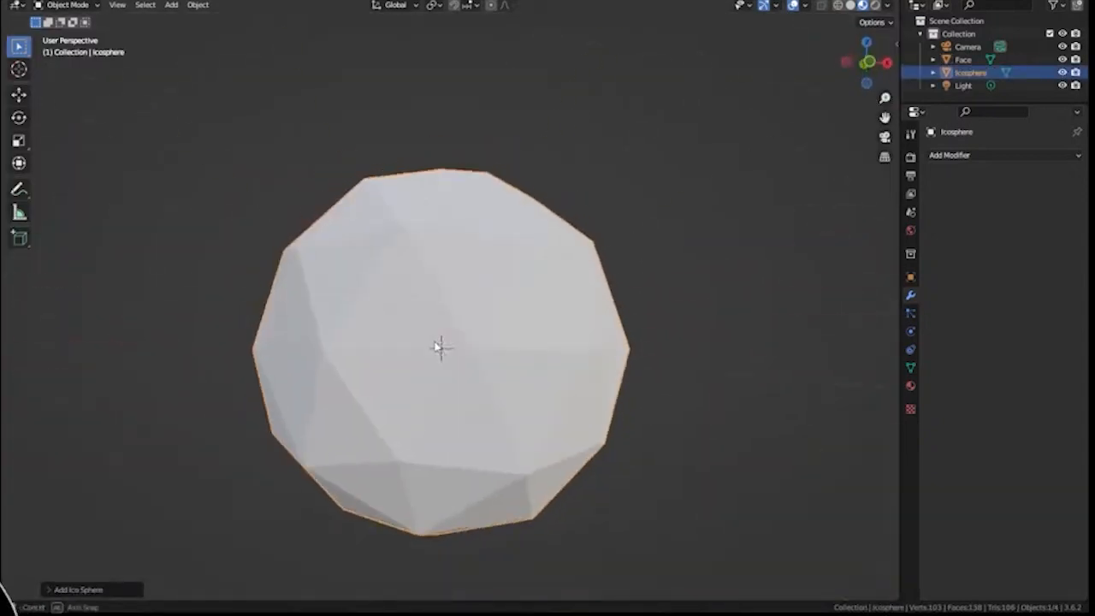
key("Delete")
- Add a mesh circle around the face with 16 vertices
key("KP_1")
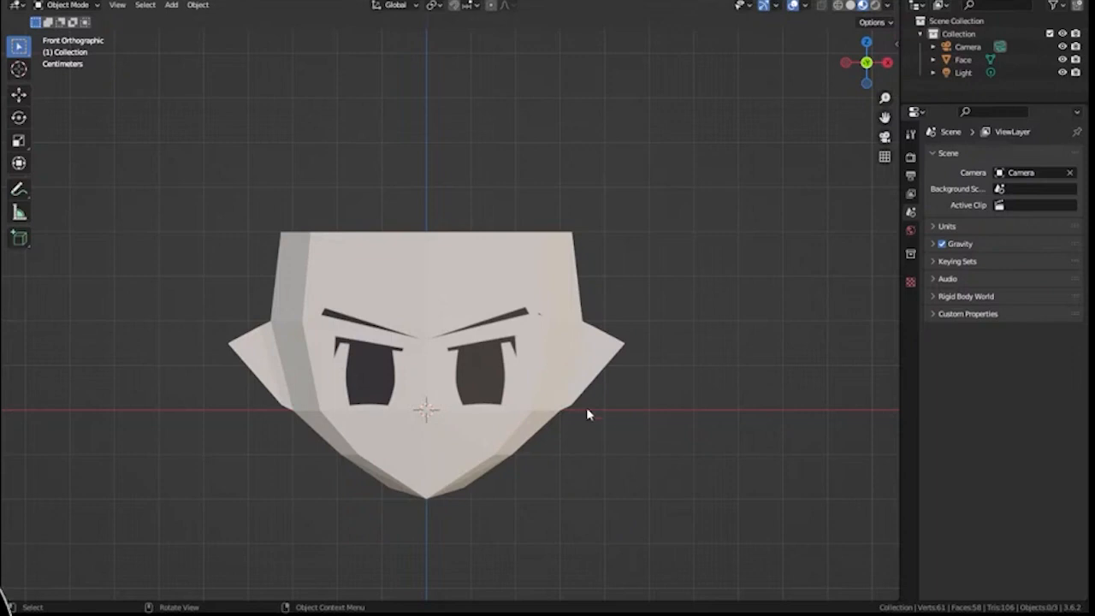
key("shift+a")
mouse_move(564, 349)
left_click(682, 79)
middle_click_drag(665, 95, 569, 296)
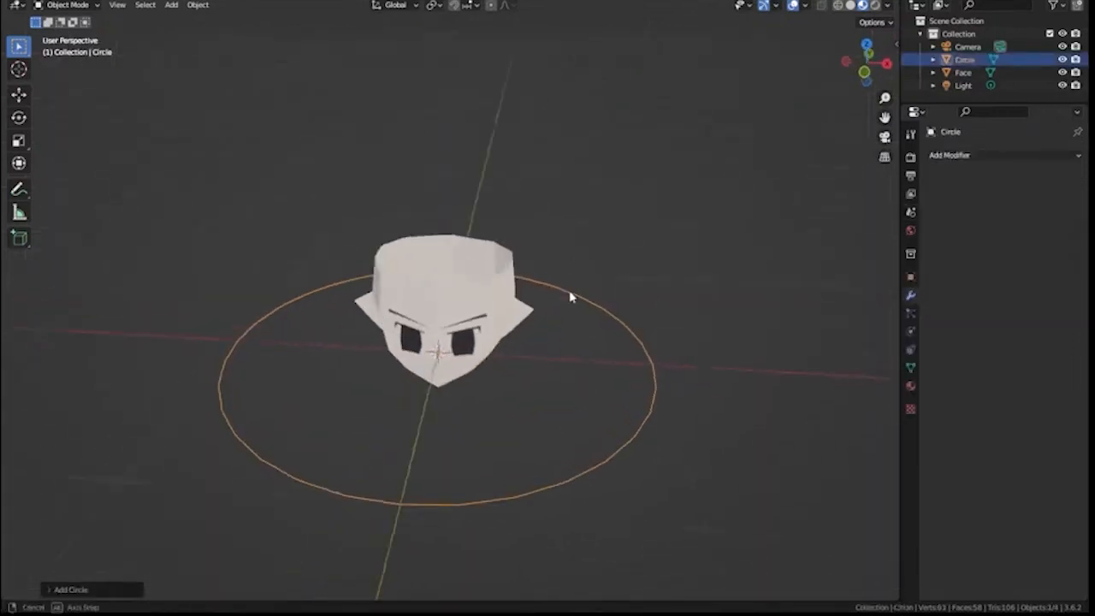
left_click(69, 589)
left_click(173, 447)
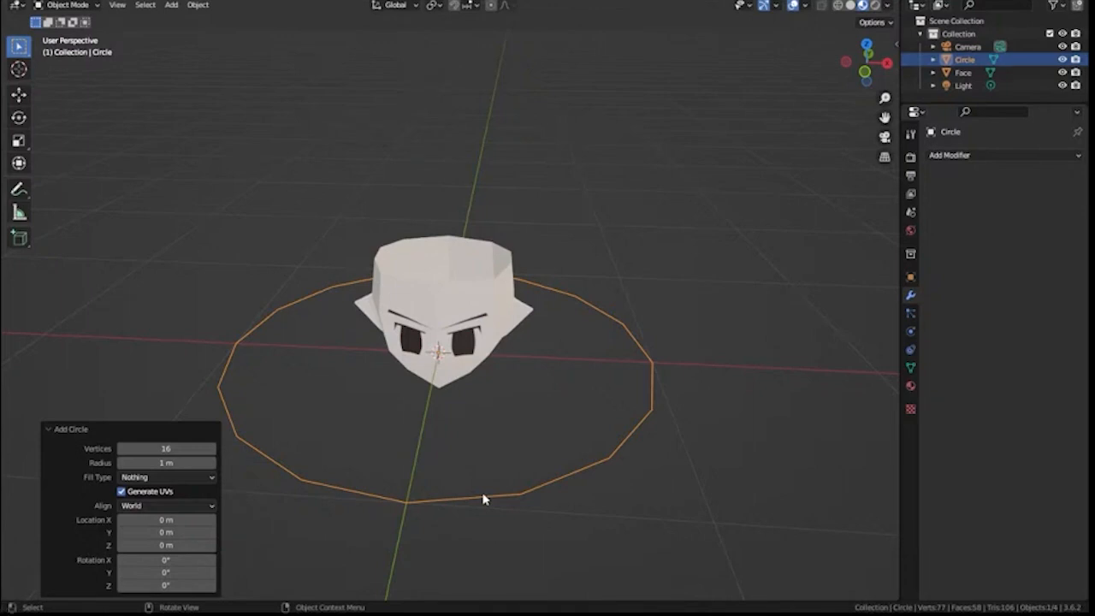
- Enter Edit Mode on the circle with vertex selection active
scroll(483, 496, "up", 1)
key("KP_1")
key("KP_3")
key("KP_1")
middle_click_drag(527, 282, 527, 319)
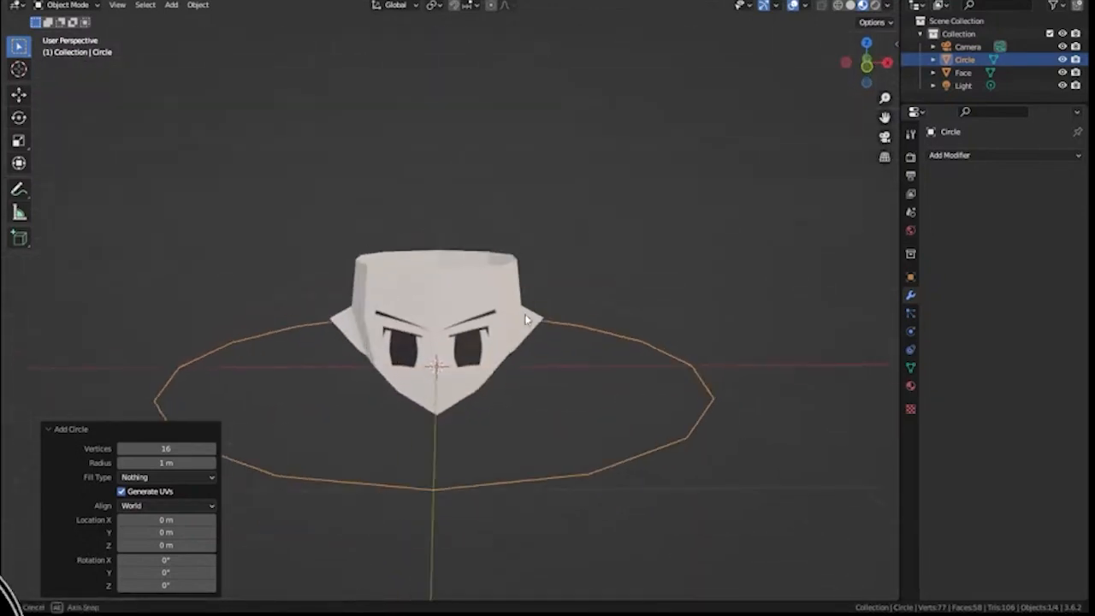
key("Tab")
middle_click_drag(599, 409, 611, 379)
right_click(624, 356)
left_click(110, 6)
middle_click_drag(540, 284, 557, 296)
- Extrude the circle into a new loop, scale it slightly inward and raise it about 0.21 m along Z
key("e")
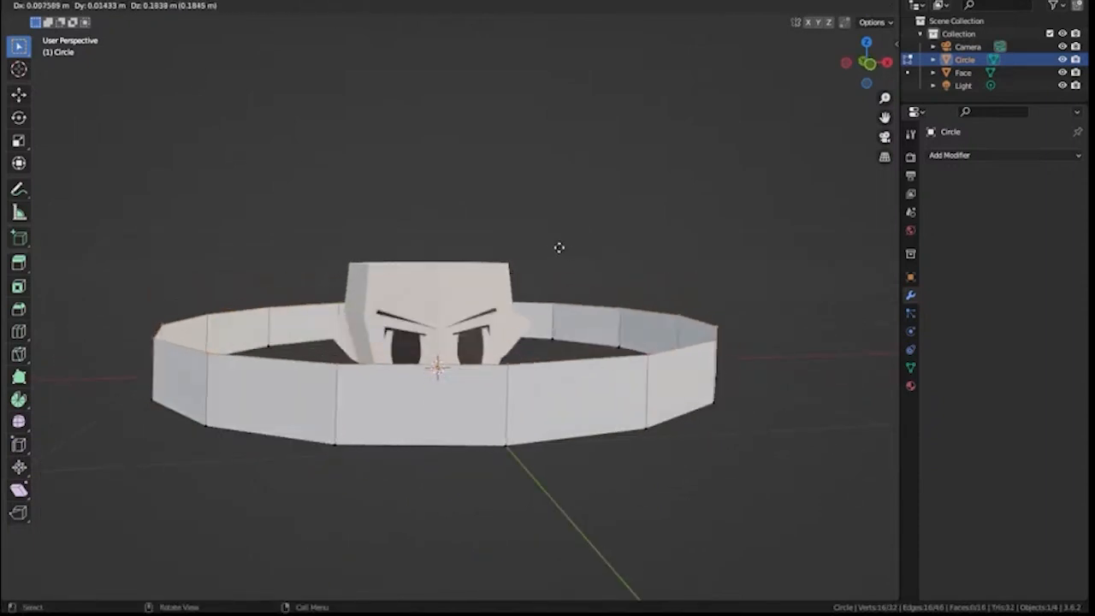
right_click(556, 253)
key("s")
left_click(501, 251)
key("g")
key("z")
left_click(503, 196)
- Extrude a second ring from the top loop, raise it along Z and scale it to 0.85
scroll(504, 198, "down", 1)
mouse_move(590, 265)
middle_mouse_down()
mouse_move(556, 253)
mouse_move(569, 277)
mouse_move(584, 272)
middle_mouse_up()
key("e")
key("g")
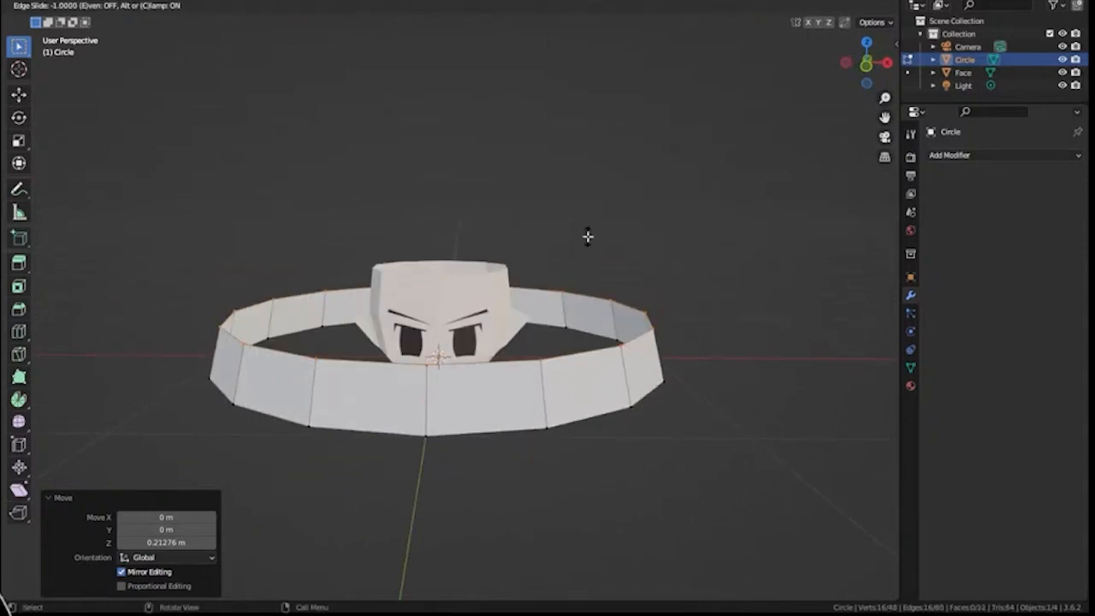
right_click(588, 236)
key("g")
key("z")
left_click(591, 190)
key("s")
left_click(742, 283)
- Extrude a third ring upward along Z and scale it to 0.8 to continue the dome
middle_click_drag(736, 285, 569, 318)
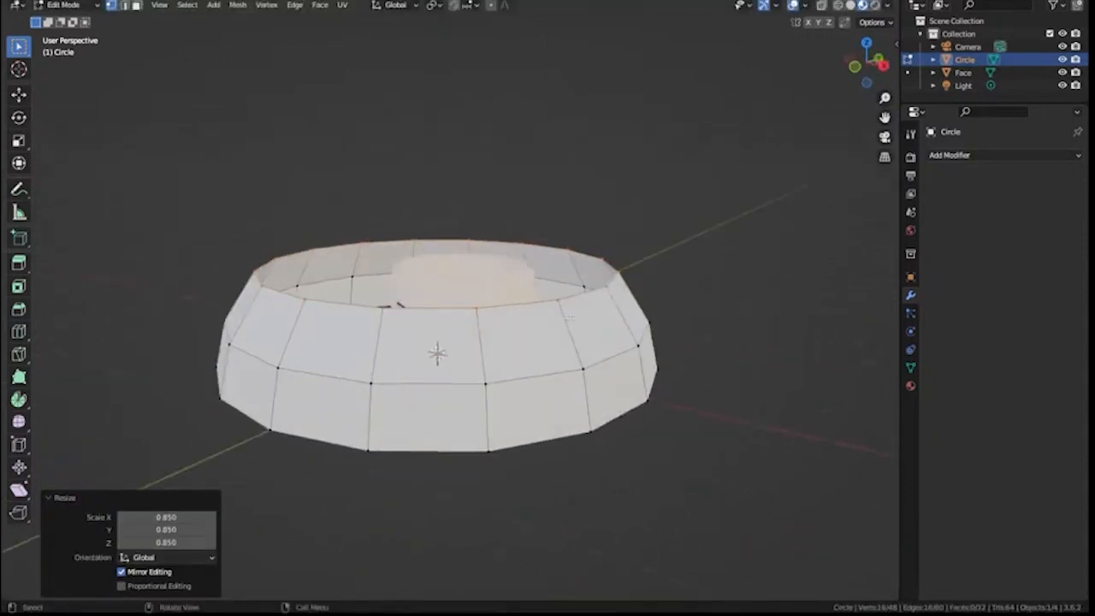
key("KP_1")
key("e")
key("z")
left_click(626, 260)
key("s")
left_click(676, 294)
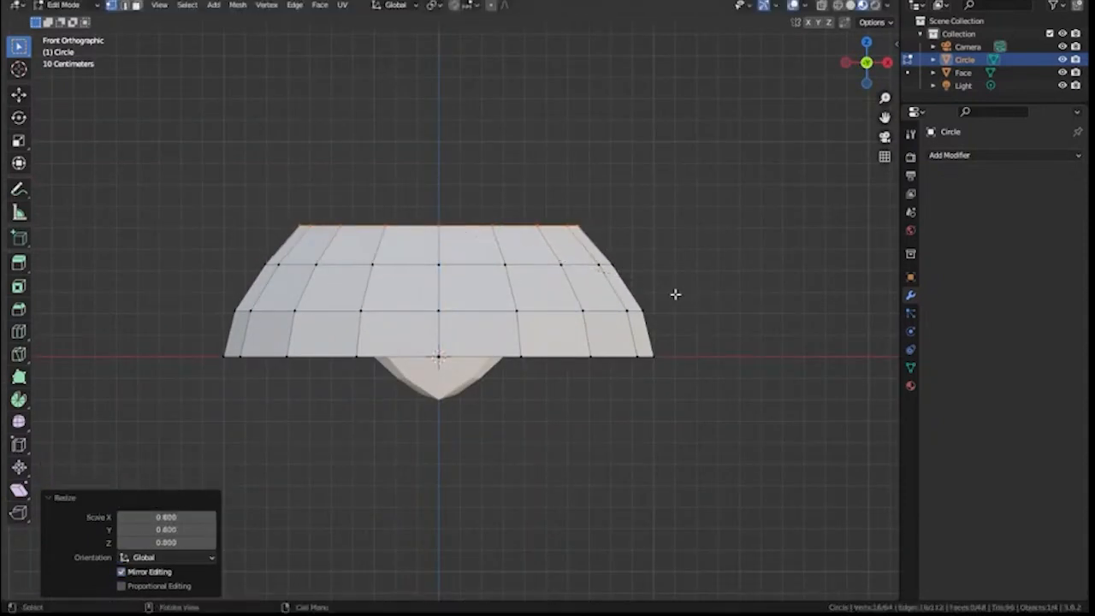
- Extrude a fourth ring about 0.18 m upward along Z and scale it inward
key("e")
key("z")
left_click(677, 254)
key("s")
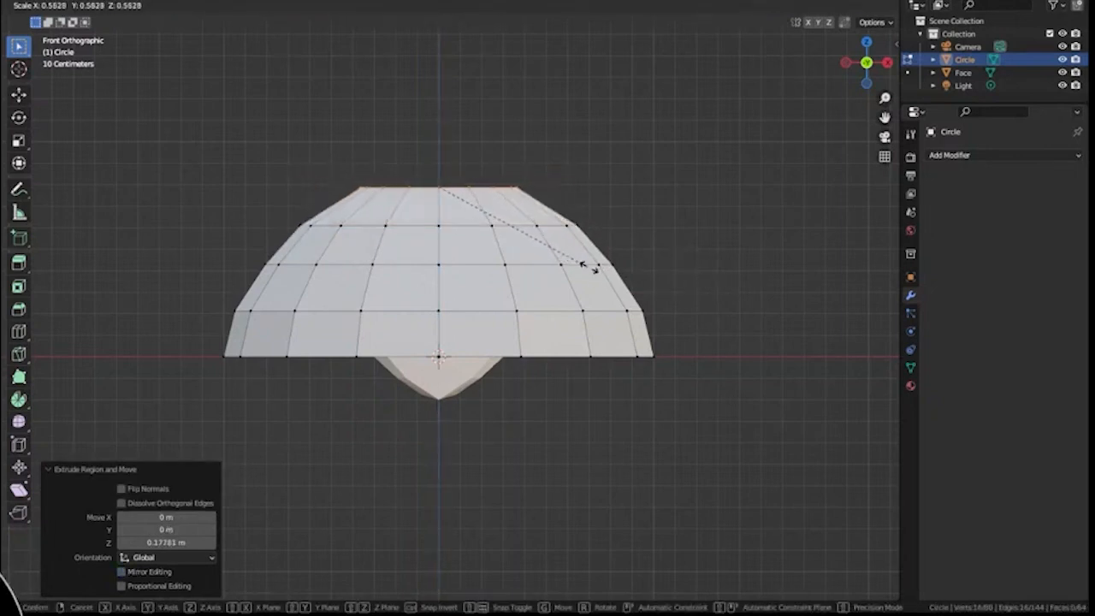
left_click(590, 267)
- Extrude a fifth ring about 0.17 m upward, scale it inward and adjust its height along Z to round the dome
middle_click_drag(591, 267, 434, 342)
key("KP_1")
key("e")
key("z")
left_click(598, 283)
key("s")
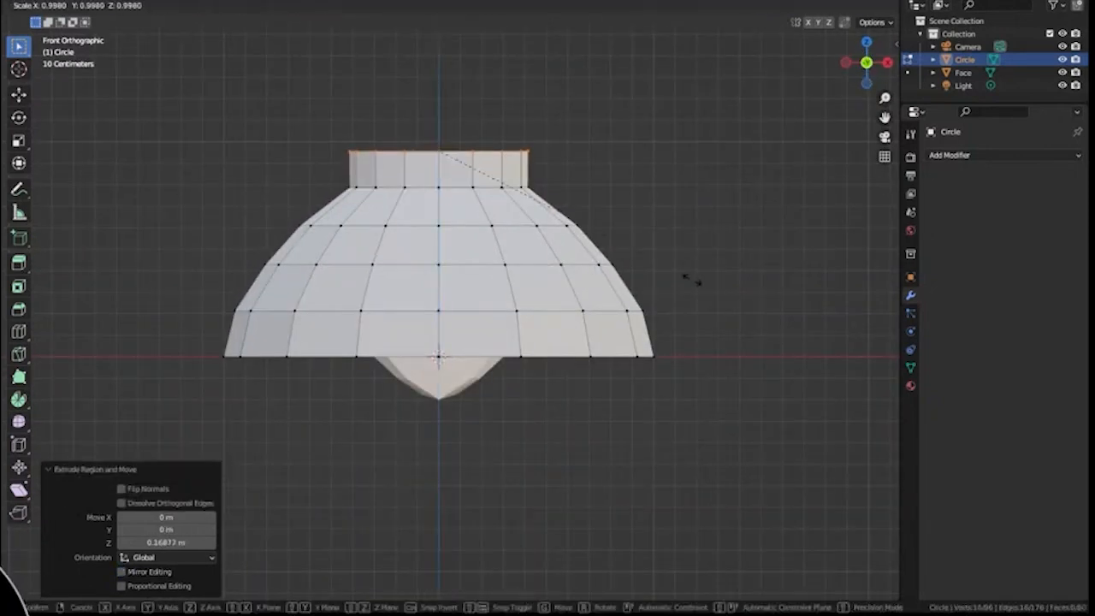
left_click(586, 243)
key("g")
key("z")
left_click(540, 258)
- Fill the dome's top opening with a face, inset it and adjust the inset's height along Z
middle_click_drag(544, 230, 524, 276)
key("f")
key("i")
left_click(616, 285)
key("g")
key("z")
left_click(617, 263)
- Select the whole dome, place it above the face and scale it down to fit the head
middle_click_drag(618, 257, 662, 266)
scroll(662, 266, "down", 2)
key("KP_1")
scroll(662, 266, "up", 3)
middle_click_drag(351, 332, 698, 255)
scroll(525, 305, "down", 2)
key("a")
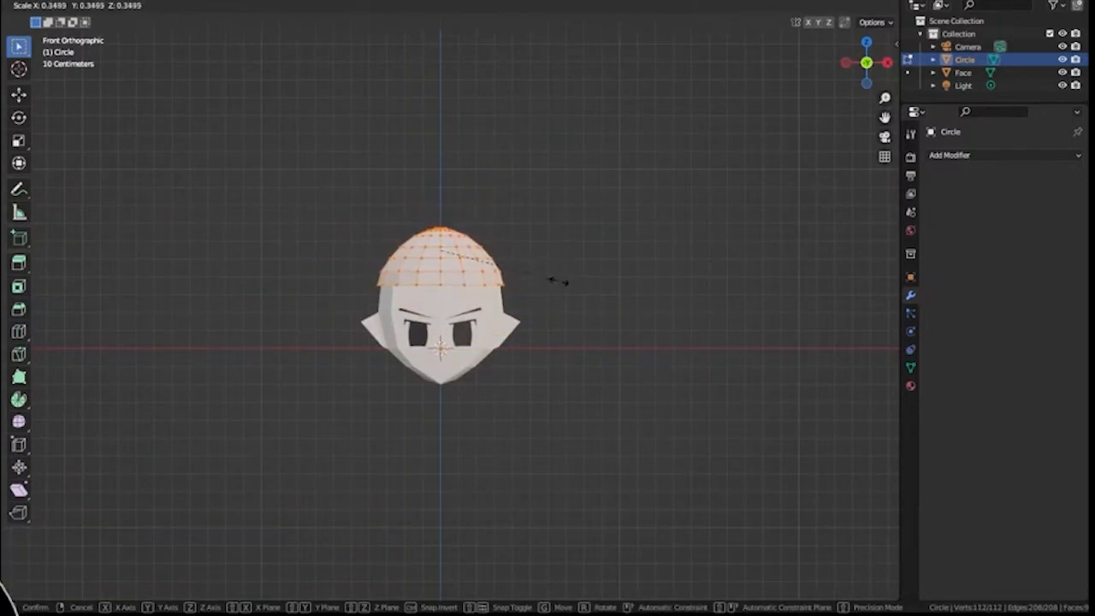
left_click(559, 298)
- Move the dome along Y to align it over the head, and clear the selection
middle_click_drag(559, 298, 453, 313)
key("g")
key("y")
left_click(513, 302)
scroll(518, 301, "up", 3)
middle_click_drag(522, 299, 585, 276)
key("alt+a")
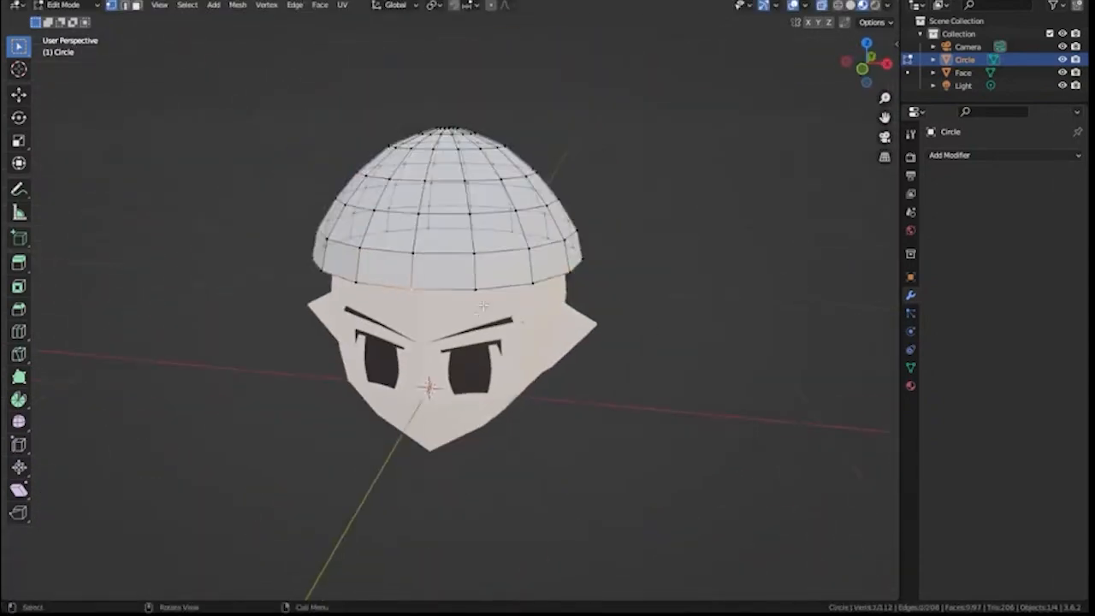
- Pull the front-centre rim vertex about 0.22 m down and shift it sideways over one eye to form a fringe spike
middle_click_drag(483, 305, 453, 309)
left_click(548, 404)
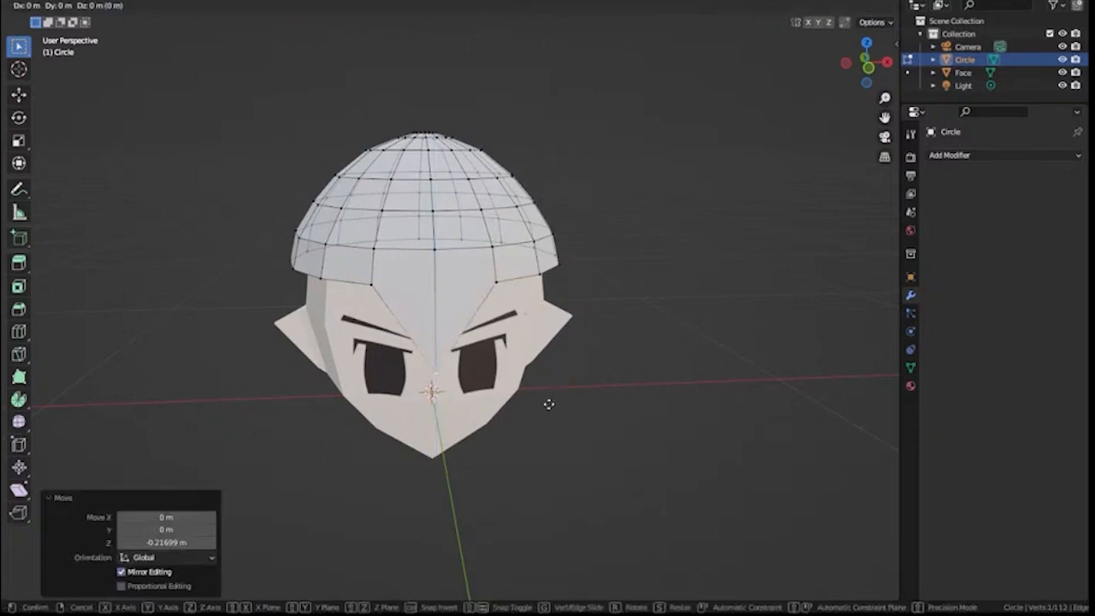
left_click(599, 404)
key("alt+a")
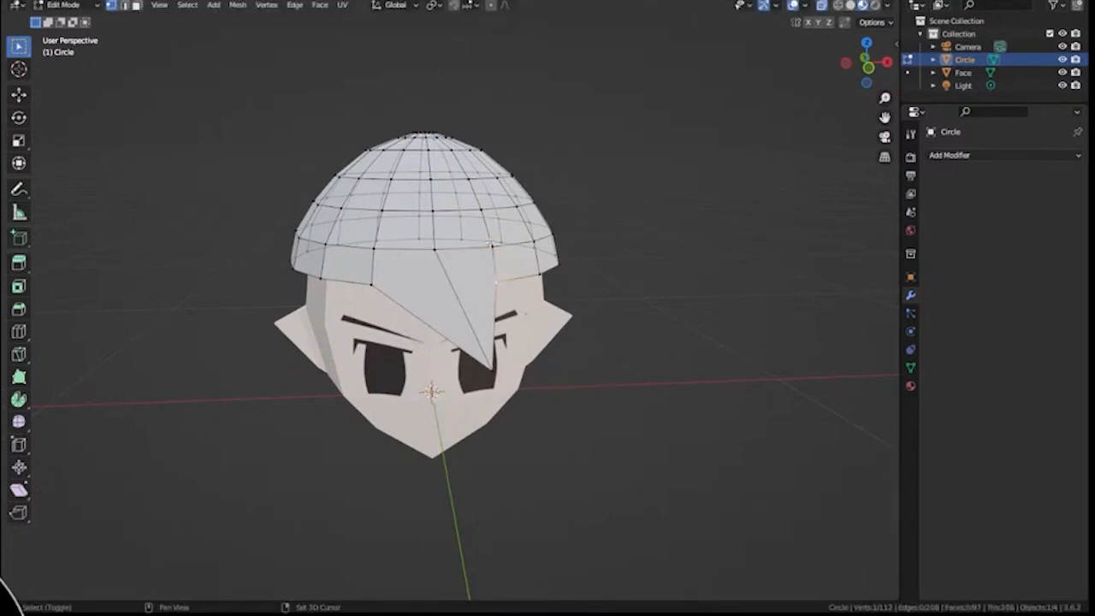
- Raise the hair vertices above the fringe spike along Z to give the fringe volume
left_click(491, 243, "shift")
key("g")
key("z")
left_click(492, 222)
middle_click_drag(513, 235, 621, 240)
left_click(471, 296)
key("g")
- Add a vertical loop cut to the hair cap between the fringe and the temple
middle_click_drag(470, 296, 437, 315)
left_click(389, 302)
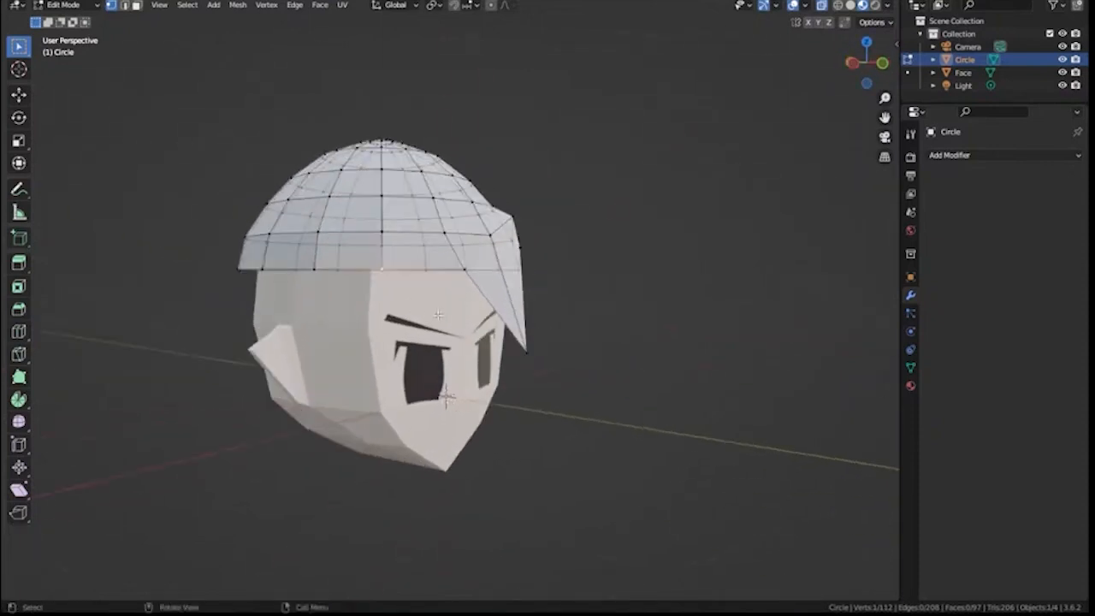
left_click(416, 261)
- Extrude the rim edge at the temple downward, narrow its end and merge the end vertices with Collapse into a spike
left_click(313, 270)
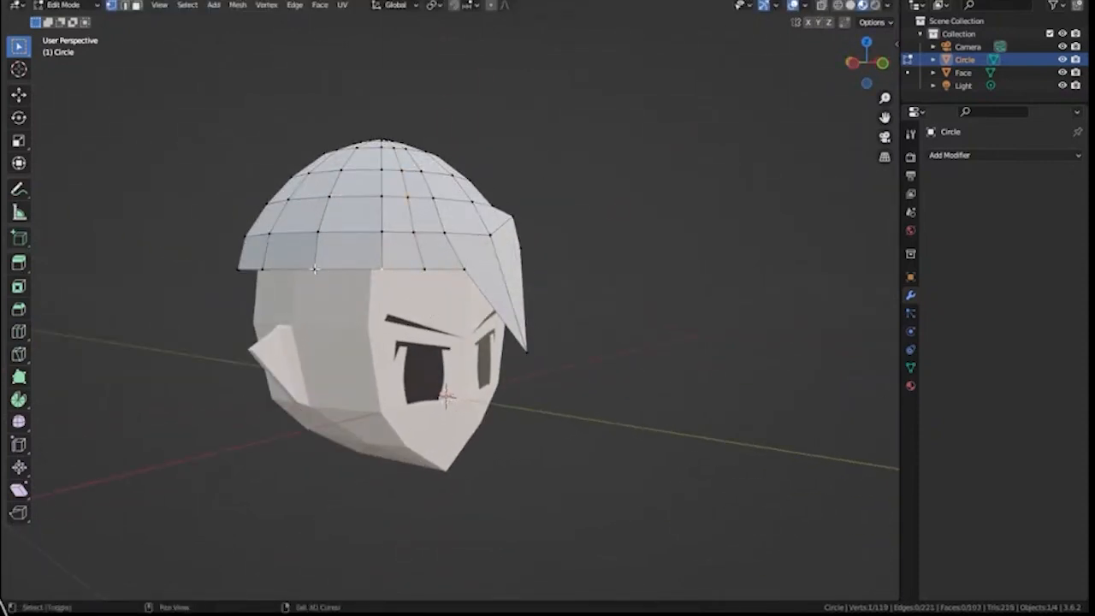
key("z")
left_click(366, 429)
key("s")
left_click(421, 421)
key("m")
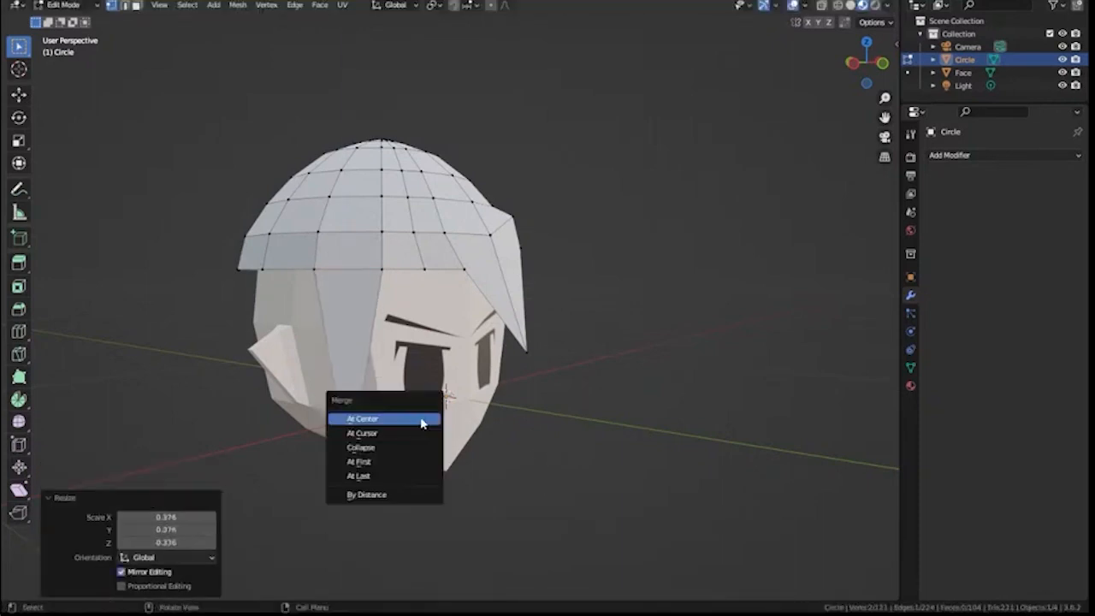
left_click(415, 447)
- Extrude the next rim edge about 0.24 m down, collapse its end into a spike tip and shift the tip about 0.06 m forward
middle_click_drag(308, 286, 370, 268)
key("e")
key("z")
left_click(390, 410)
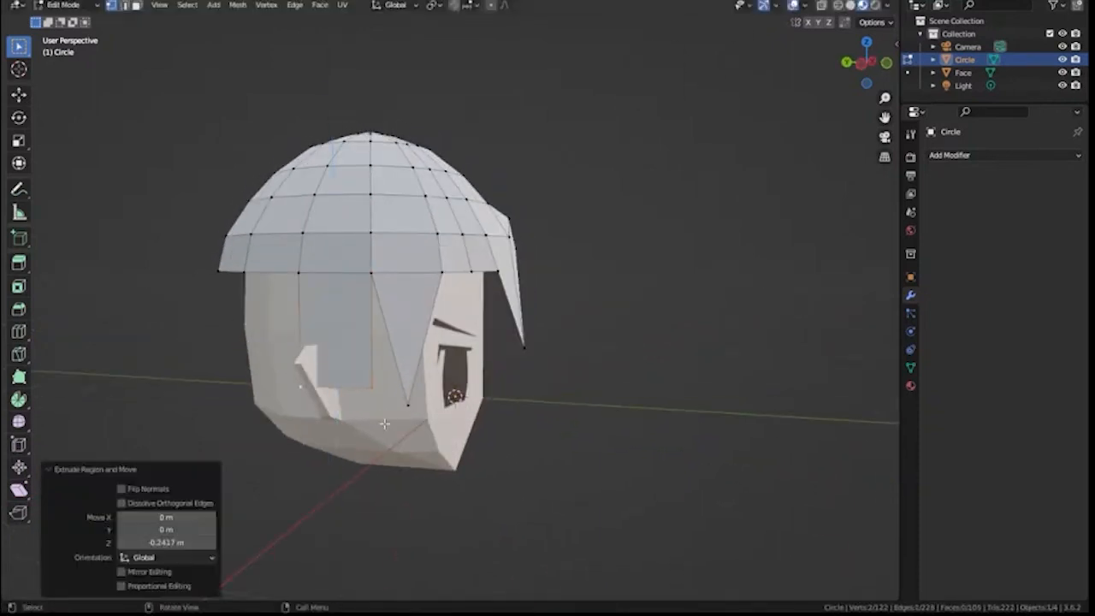
key("m")
left_click(391, 409)
key("g")
left_click(419, 408)
middle_click_drag(418, 408, 398, 398)
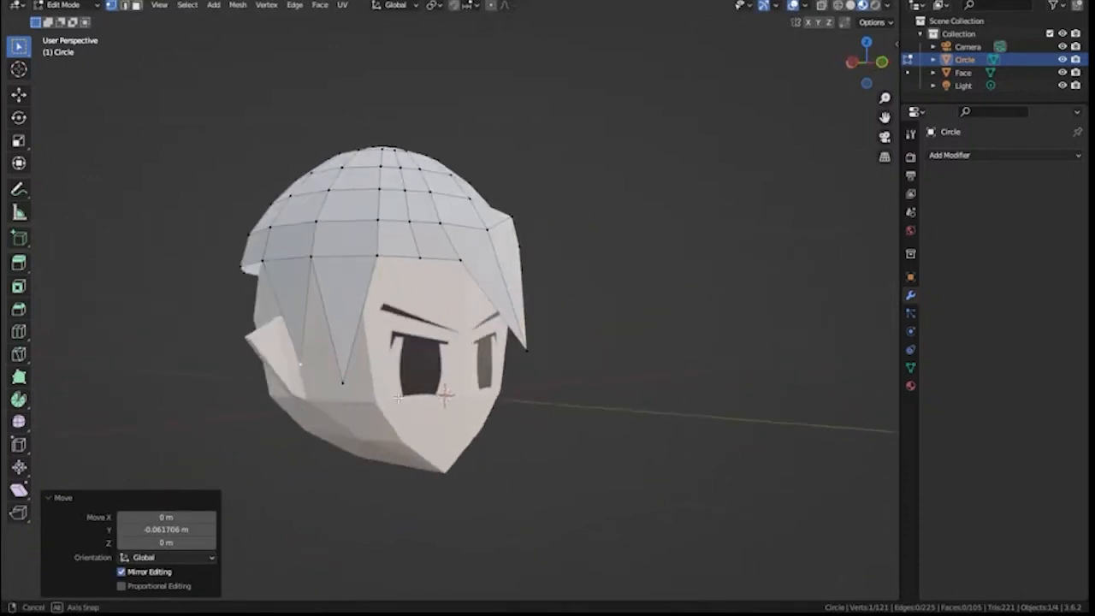
- Merge the rim vertex between the two side spikes into the vertex above it
scroll(398, 397, "up", 3)
scroll(376, 342, "down", 1)
middle_click_drag(307, 248, 345, 250)
left_click(368, 256)
left_click(339, 291)
- Extrude the rim edge behind the side spikes down along Z and merge its end with Collapse into a third spike
middle_click_drag(339, 291, 470, 343)
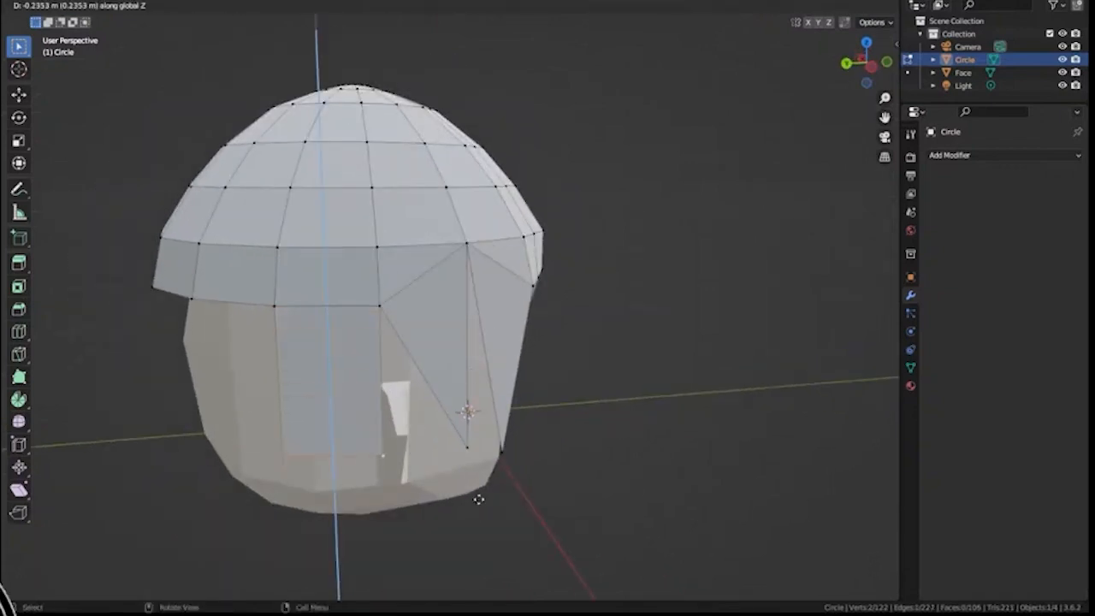
left_click(481, 542)
key("m")
left_click(466, 516)
middle_click_drag(466, 515, 320, 235)
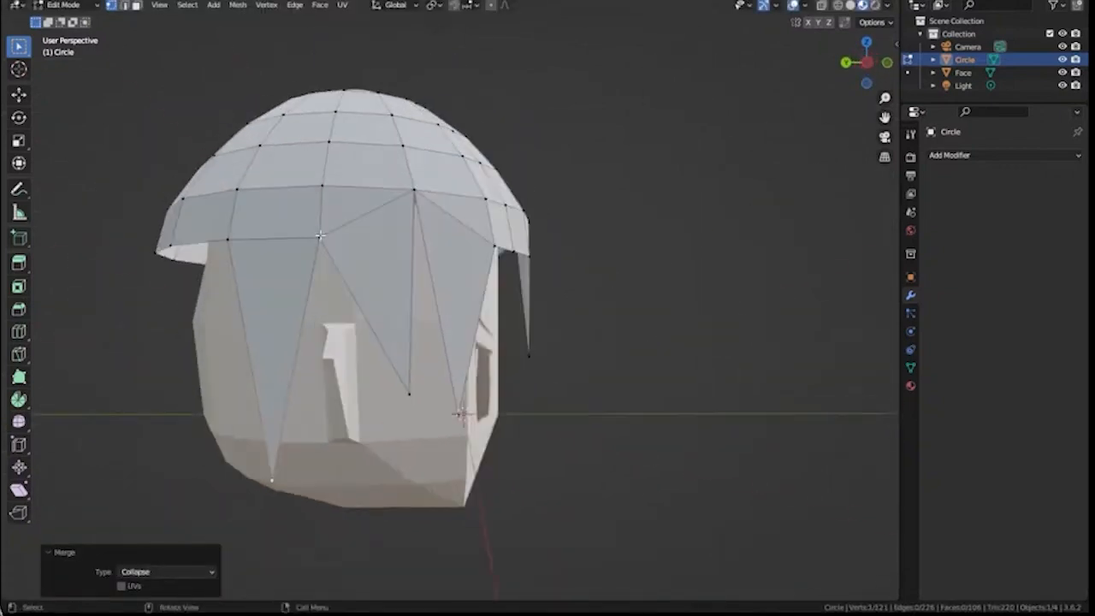
- Lower the rim vertex between the second and third side spikes along Z and adjust it along Y
left_click(320, 235)
key("g")
key("z")
left_click(409, 344)
key("g")
key("y")
left_click(325, 296)
middle_click_drag(325, 296, 454, 342)
- Raise the hair vertex above the hairline beside the fringe along Z
left_click(426, 257)
middle_click_drag(425, 256, 548, 274)
key("g")
key("z")
left_click(591, 257)
- Lower the rim vertex beside the fringe spike over the forehead to widen the fringe
left_click(366, 265)
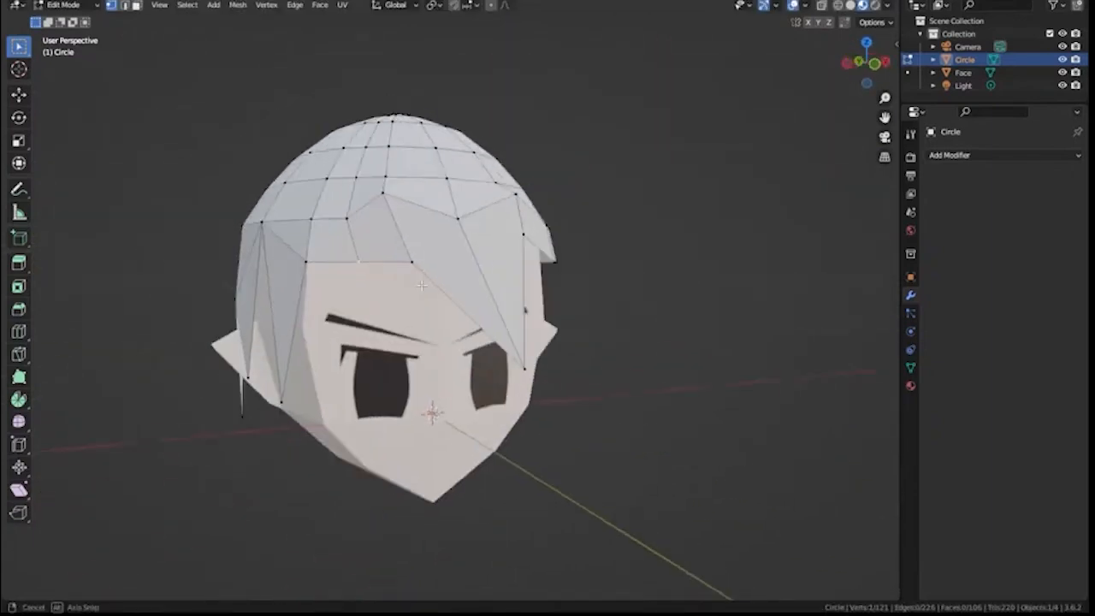
middle_click_drag(421, 285, 408, 258)
left_click(428, 308)
middle_click_drag(428, 308, 519, 385)
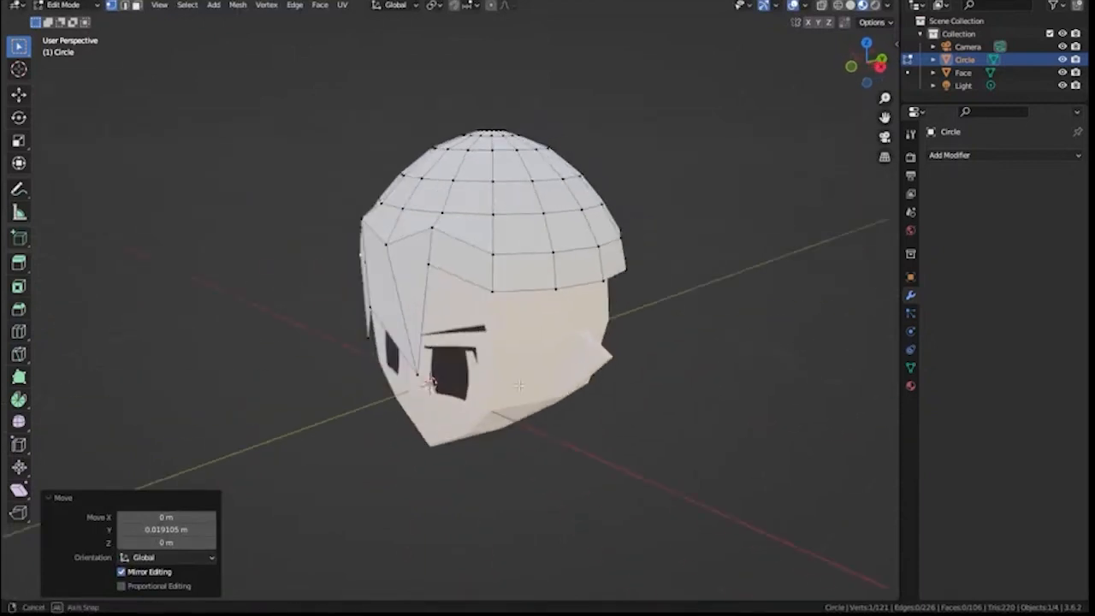
middle_click_drag(499, 335, 535, 347)
- Raise the vertex above the forehead hairline between fringe and temple about 0.02 m along Z
scroll(453, 351, "up", 5)
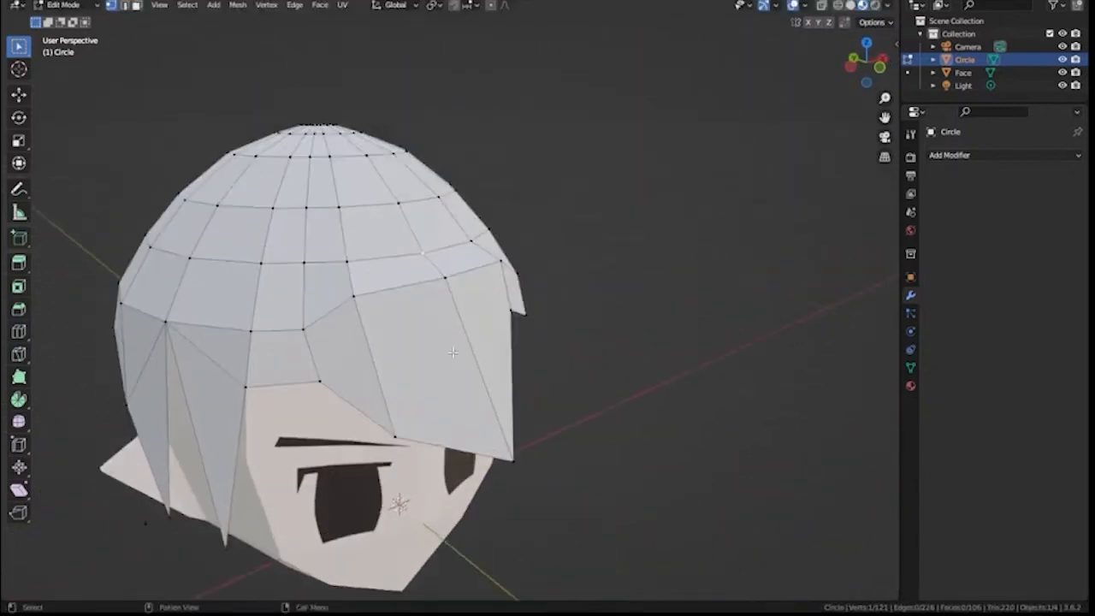
left_click(452, 335)
left_click(511, 300)
middle_click_drag(452, 332, 492, 296)
key("g")
key("z")
left_click(511, 295)
- Adjust the height of the neighbouring vertex above the temple slightly along Z
left_click(512, 299)
left_click(438, 324)
key("g")
key("z")
left_click(437, 318)
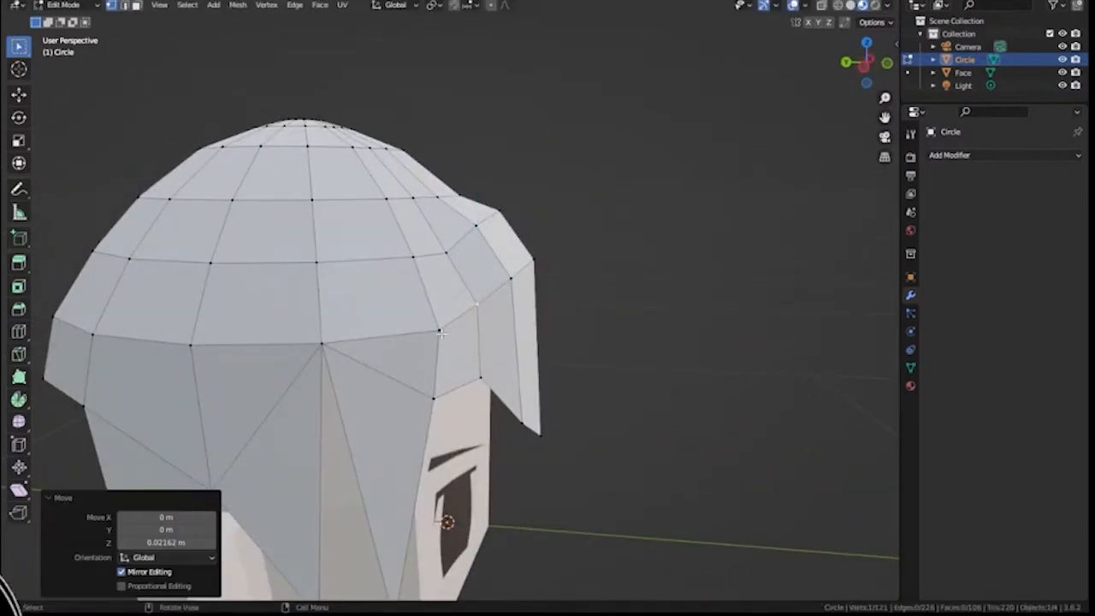
- Raise the next hair vertex in the row above the rim, over the temple, along Z
key("g")
key("z")
left_click(418, 272)
middle_click_drag(416, 272, 342, 317)
scroll(445, 328, "down", 3)
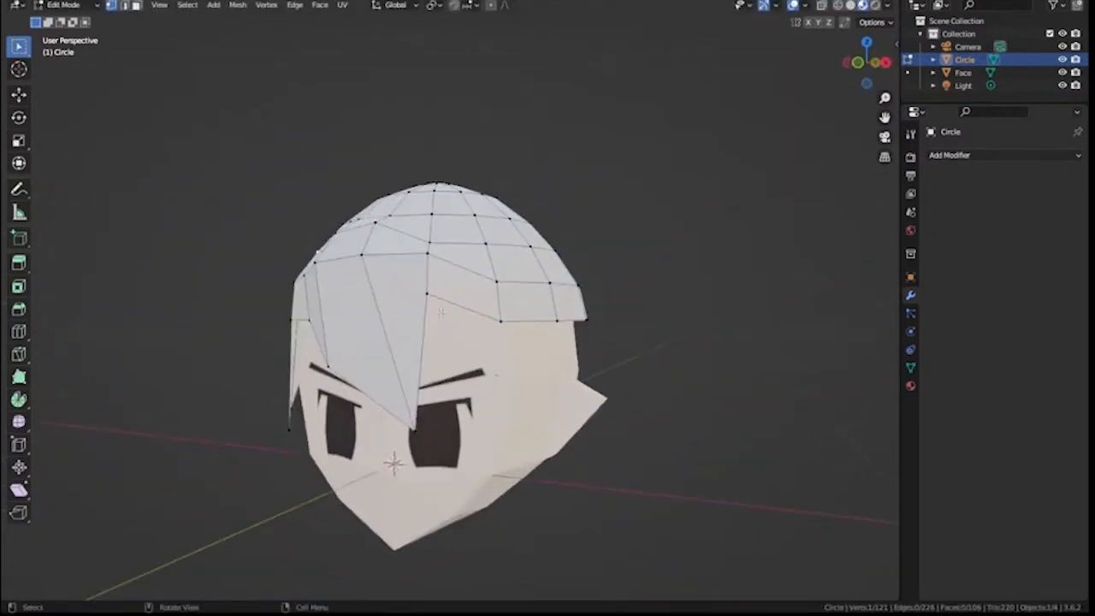
- Move the two neighbouring rim vertices at the back of the head beside the long side spike
right_click(383, 266)
middle_click_drag(384, 266, 295, 261)
left_click(442, 318)
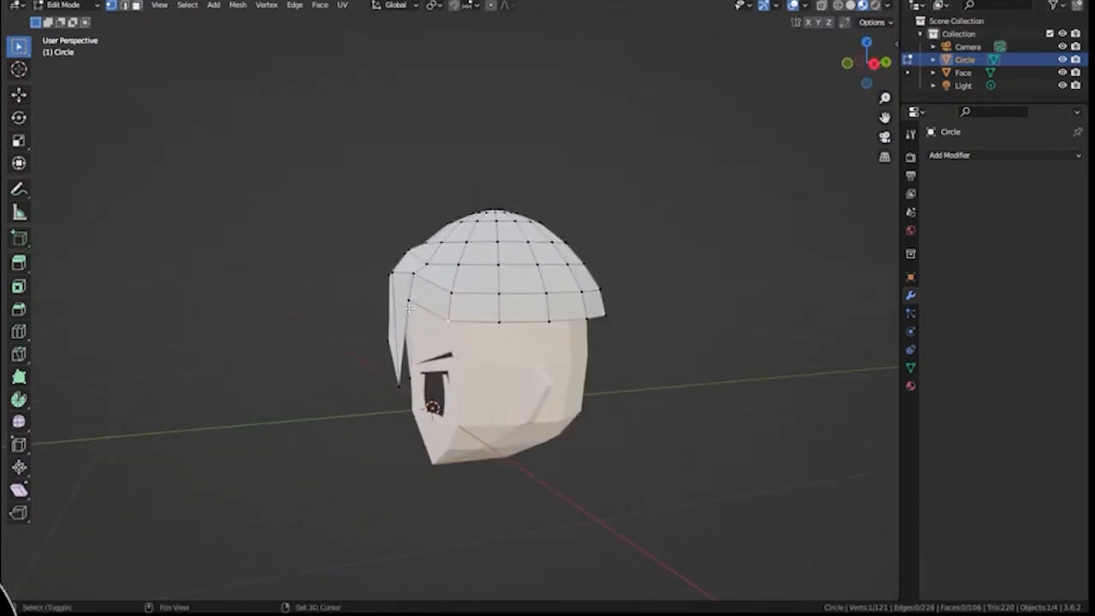
left_click(498, 319, "shift")
middle_click_drag(548, 333, 838, 355)
middle_click_drag(497, 371, 519, 357)
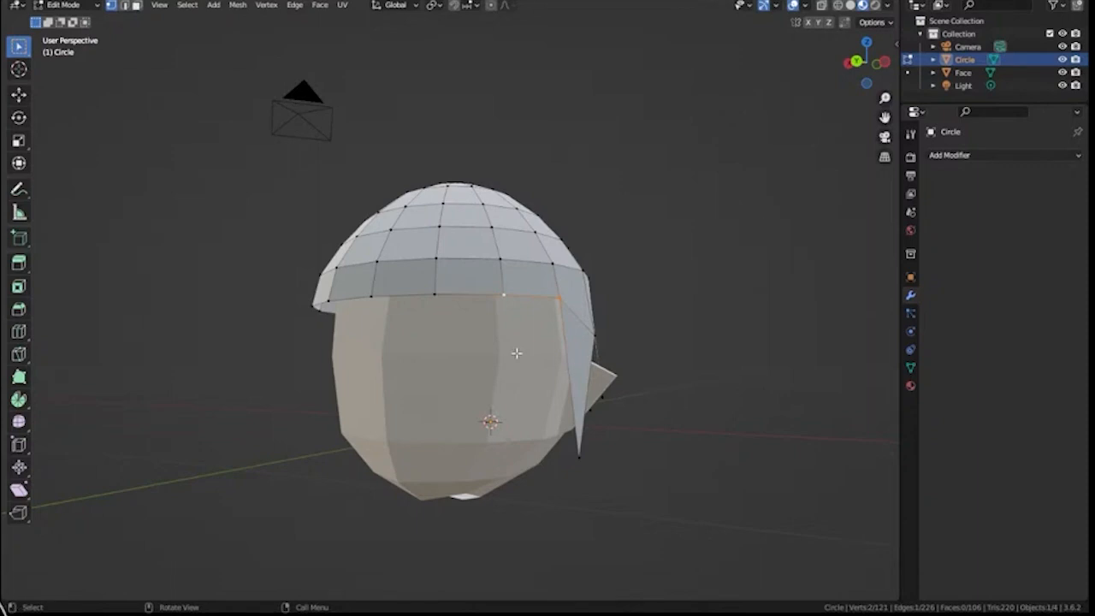
middle_click_drag(517, 353, 539, 273)
key("g")
left_click(540, 373)
- Adjust the height of the hair vertices just above the rim at the back of the head along Z
middle_click_drag(540, 373, 637, 310)
key("g")
key("z")
left_click(616, 311)
middle_click_drag(493, 322, 665, 308)
key("g")
middle_click_drag(537, 313, 694, 323)
left_click(598, 310)
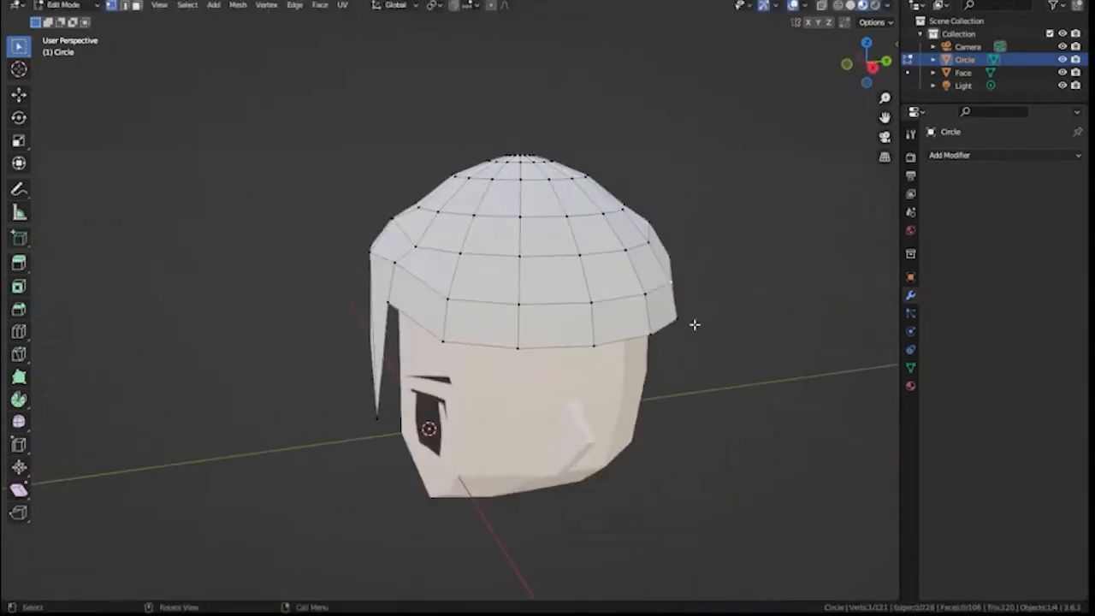
- Extrude the rim edge over the bare temple down along Z and collapse its end into a spike tip
scroll(599, 332, "down", 1)
middle_click_drag(522, 337, 503, 339)
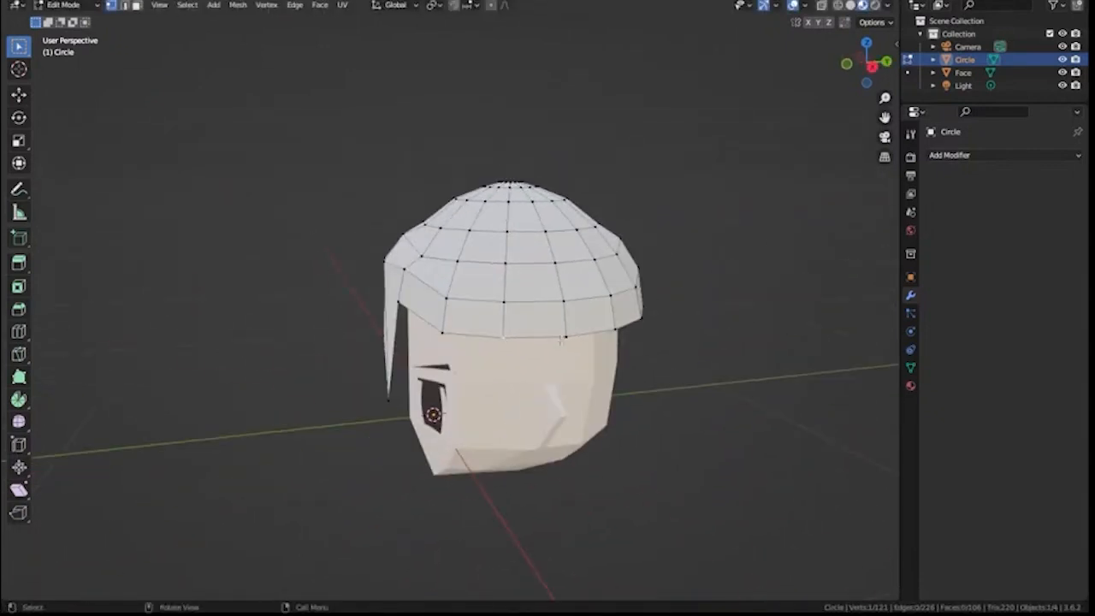
scroll(539, 364, "up", 1)
middle_click_drag(560, 340, 524, 381)
key("e")
key("z")
left_click(584, 520)
key("m")
middle_click_drag(584, 520, 606, 527)
left_click(560, 503)
- Shift the new temple spike's tip about 0.08 m along Y and adjust its position near the eye
key("g")
key("x")
left_click(614, 529)
scroll(515, 463, "up", 2)
middle_click_drag(529, 465, 440, 432)
scroll(461, 437, "down", 3)
scroll(462, 438, "down", 1)
left_click(521, 438)
key("g")
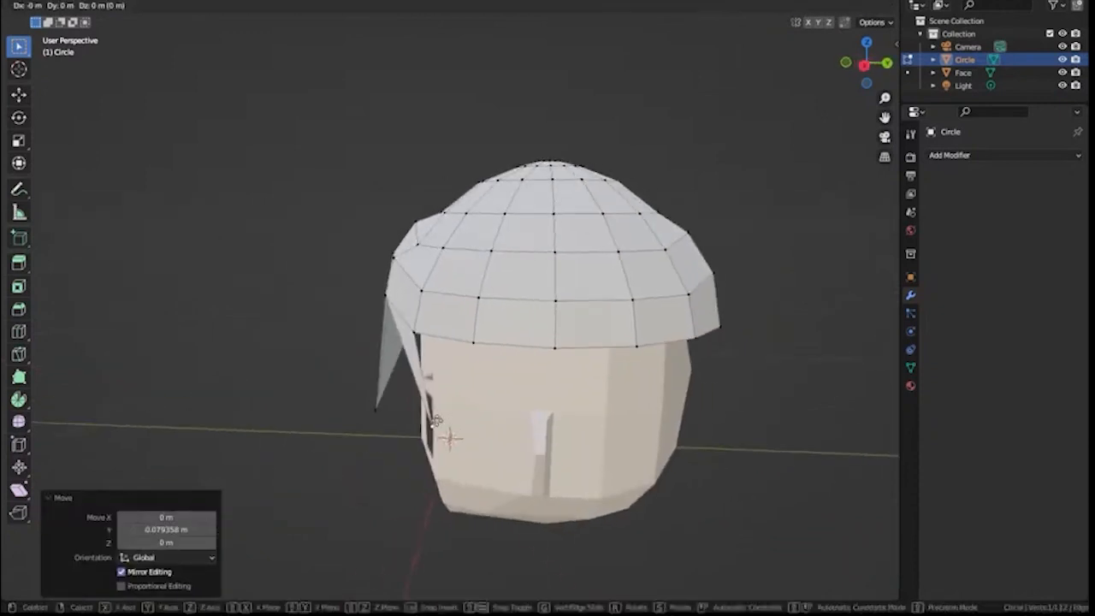
left_click(419, 419)
- Form a spike from the next rim edge by extruding it along Z, collapsing its end and shifting the tip along Y
left_click(427, 317)
middle_click_drag(482, 337, 547, 356)
key("e")
key("z")
left_click(563, 494)
key("m")
left_click(562, 495)
middle_click_drag(563, 495, 550, 498)
key("g")
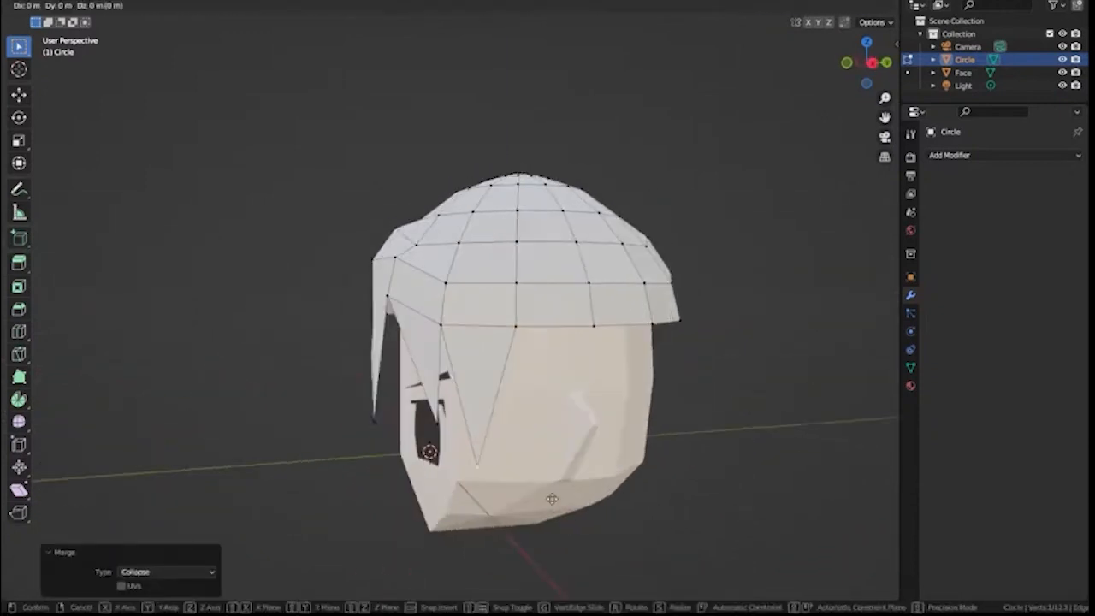
key("y")
left_click(577, 497)
- Rotate the next rim edge, above the ear, 23.6° about the X axis
left_click(517, 326)
key("r")
key("x")
left_click(572, 336)
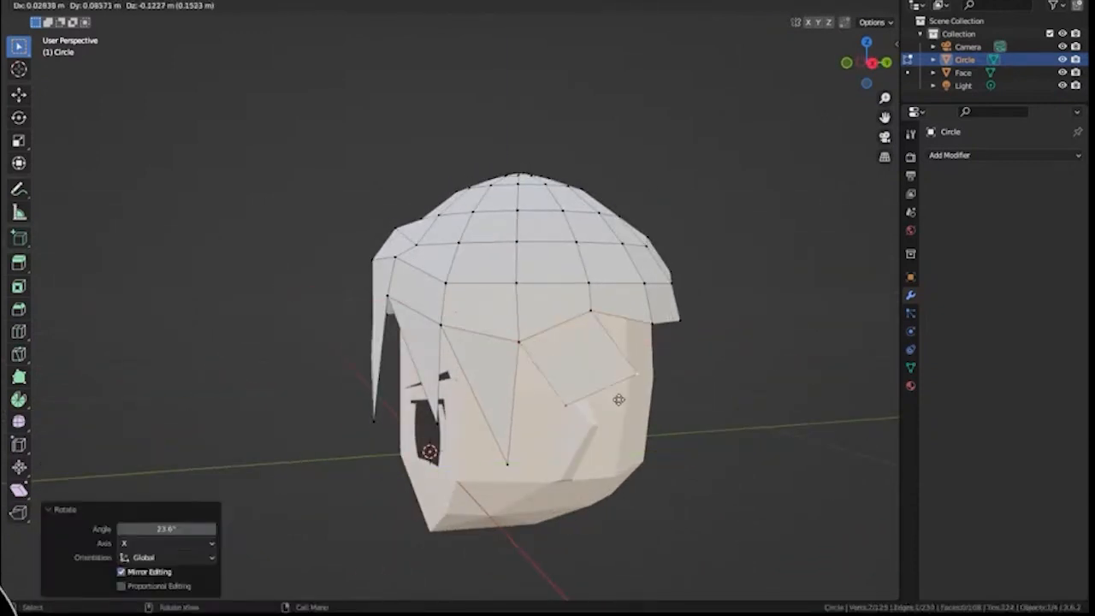
- Extrude the rotated rim edge downward, collapse its end into a spike tip and adjust the tip along Y
left_click(598, 468)
key("m")
left_click(596, 470)
key("g")
key("y")
left_click(602, 442)
- Extrude the chain of rim edges around the back of the head down about 0.17 m along Z
middle_click_drag(602, 442, 662, 411)
left_click(552, 335)
left_click(506, 341, "shift")
mouse_move(472, 339)
middle_mouse_down()
mouse_move(492, 350)
mouse_move(469, 344)
middle_mouse_up()
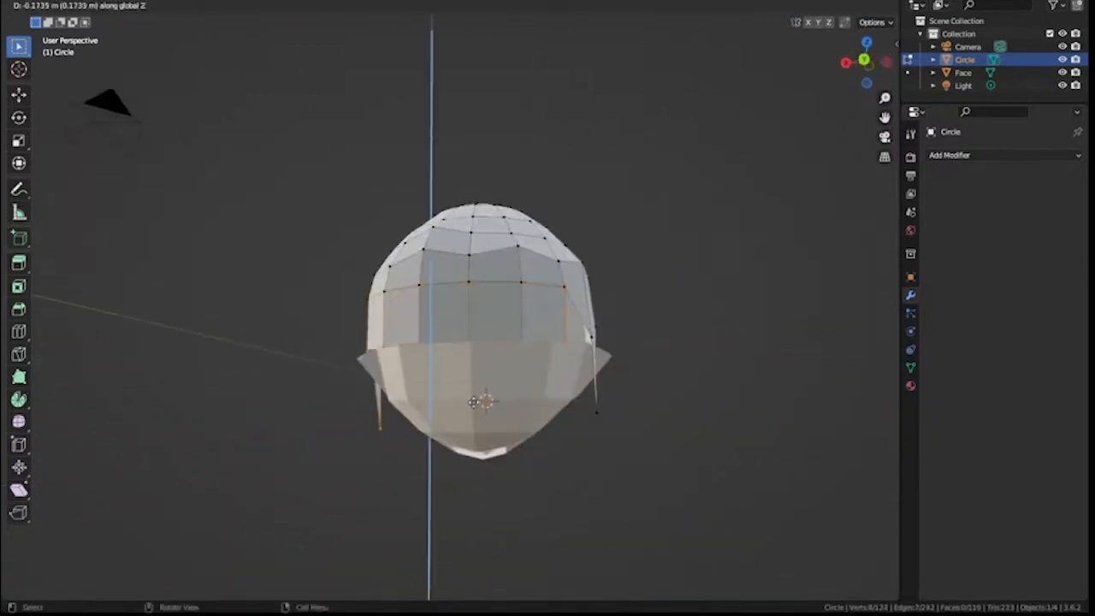
left_click(473, 402)
middle_click_drag(474, 402, 635, 462)
- Delete the stray extruded vertices beside the side spikes and raise the adjacent hair vertices along Z
left_click(503, 464)
key("x")
left_click(505, 466)
scroll(527, 398, "up", 2)
left_click(566, 473, "ctrl")
key("g")
key("z")
left_click(635, 421)
middle_click_drag(635, 420, 689, 409)
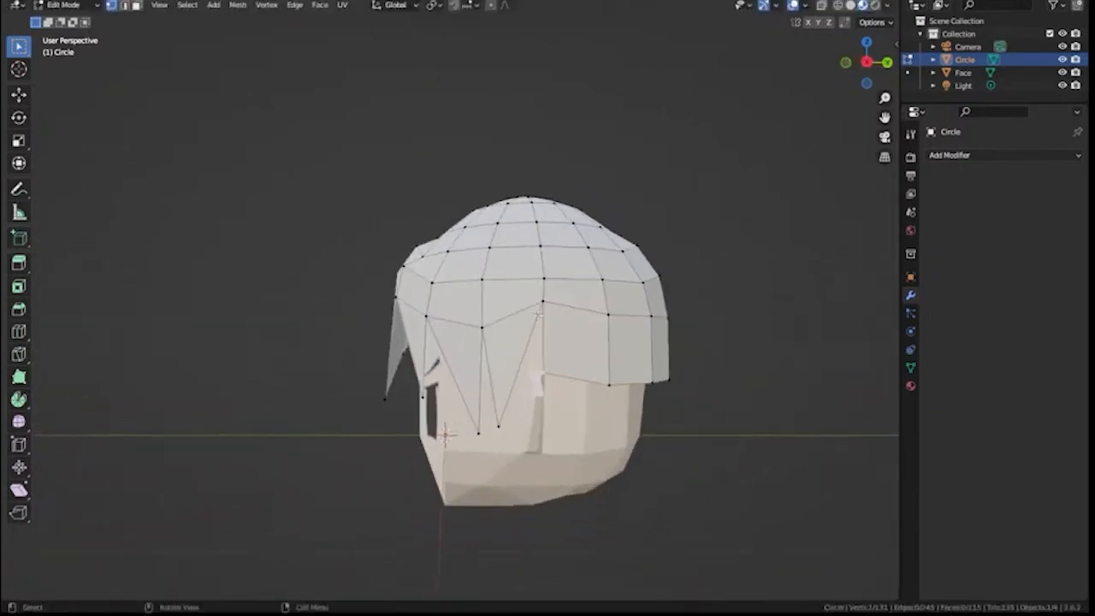
- Lower the rim vertex directly above the ear along Z
left_click(540, 317)
key("g")
key("z")
left_click(554, 363)
- Extrude the lower hair edge behind the ear downward, narrow it and raise it about 0.116 m along Z
key("e")
key("z")
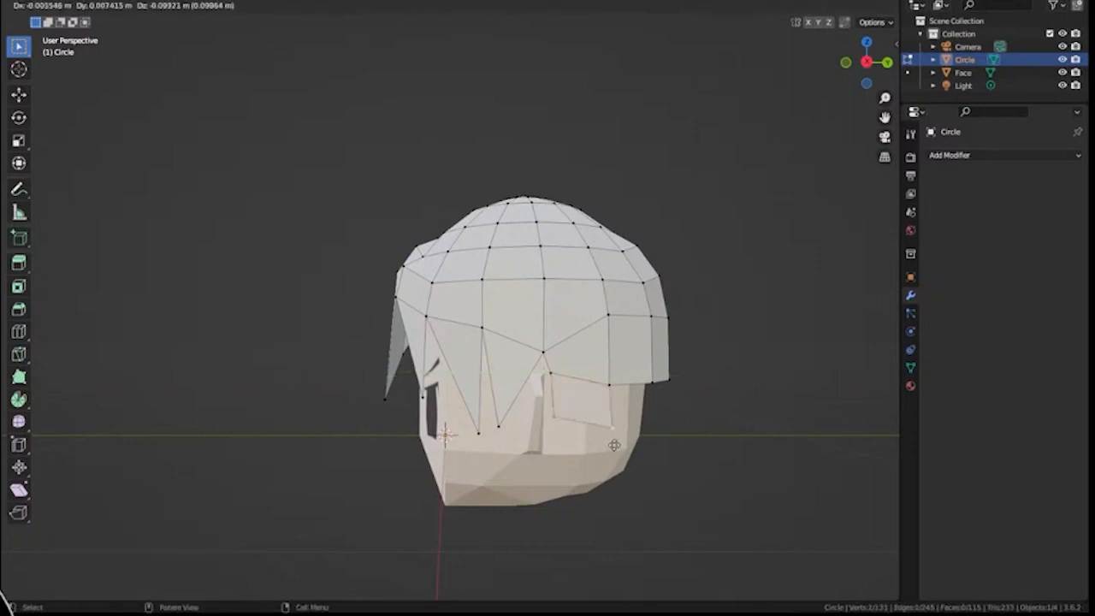
left_click(723, 524)
left_click(658, 507)
key("g")
key("z")
left_click(665, 446)
- Extrude the narrowed edge behind the ear about 0.22 m further down along Z and collapse its end into a point
key("e")
key("z")
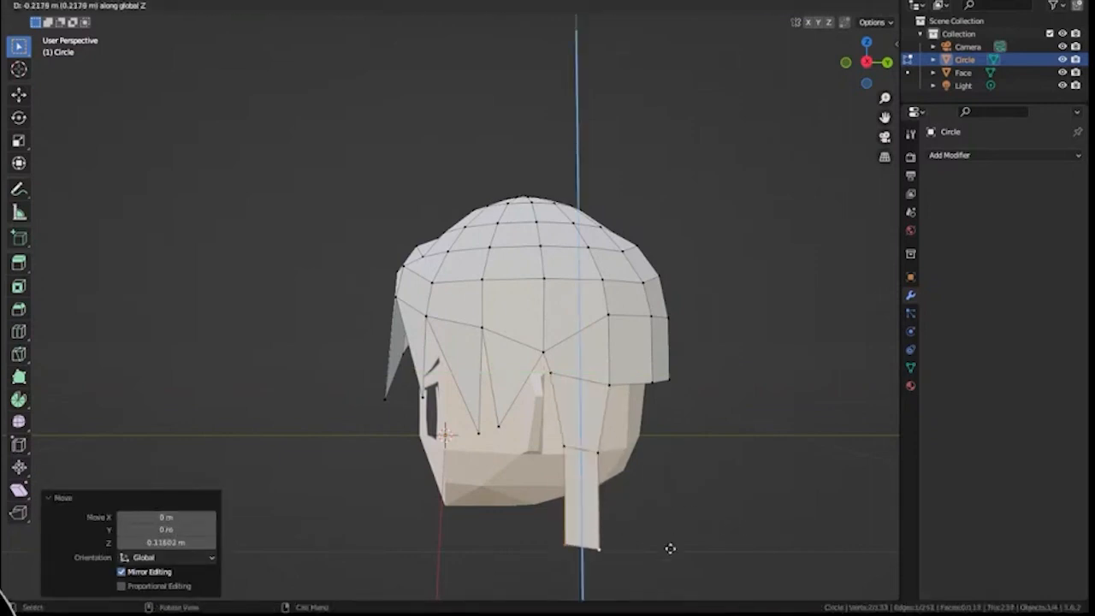
left_click(670, 548)
key("m")
left_click(669, 547)
- Inspect the hair silhouette in Object Mode from the front and around, returning to Edit Mode
middle_click_drag(668, 544, 598, 433)
key("KP_1")
key("Tab")
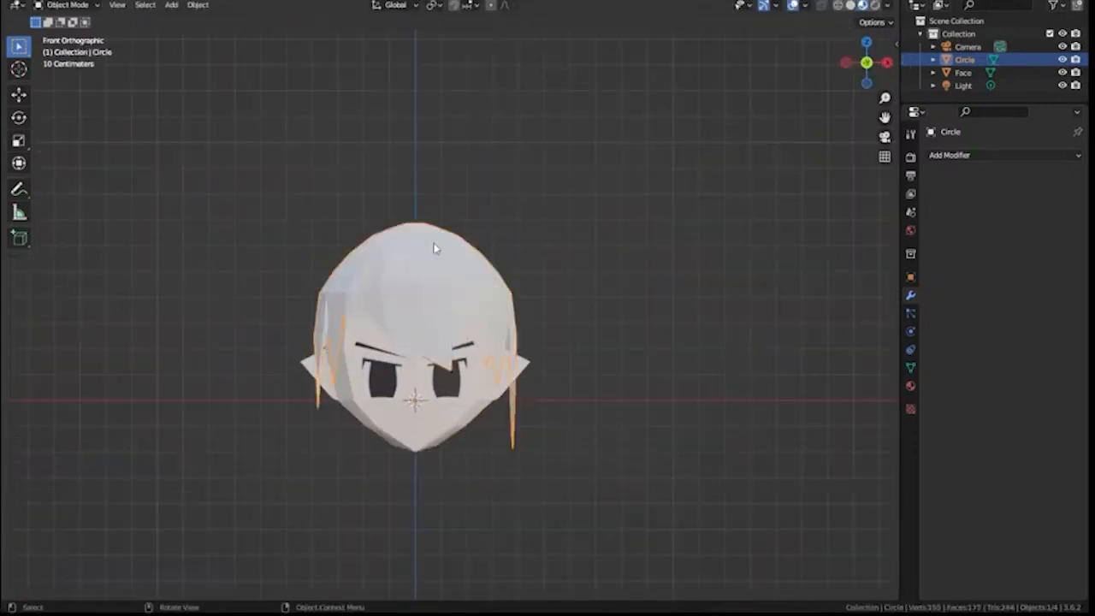
left_click(524, 248)
middle_click_drag(523, 282, 423, 399)
key("KP_1")
key("Tab")
- Select the vertex rings at the crown of the hair and raise them along Z
middle_click_drag(778, 427, 753, 359)
scroll(753, 359, "up", 4)
left_click_drag(436, 171, 599, 227)
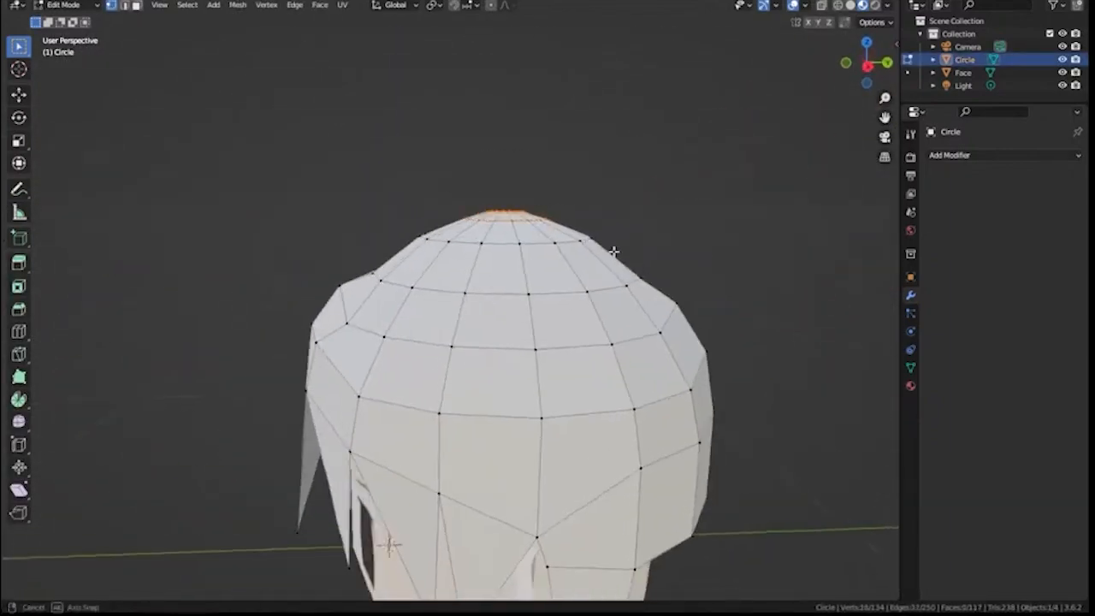
middle_click_drag(613, 252, 679, 264)
key("g")
key("z")
left_click(706, 137)
- Turn on X-ray display and flatten the selected crown rings by scaling them to 0 along Z
key("KP_1")
key("alt+z")
key("s")
key("z")
key("0")
key("Return")
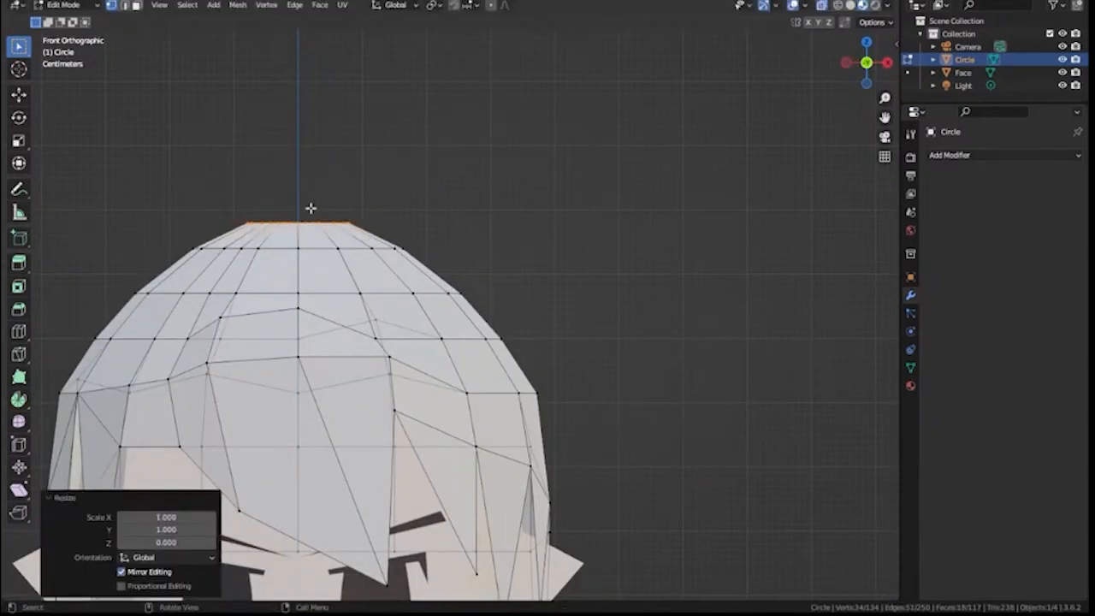
- Lower the flattened crown slightly along Z
key("g")
key("z")
left_click(337, 227)
scroll(337, 228, "down", 4)
middle_click_drag(339, 228, 404, 290)
- Select a column of vertices running from the crown to the front hair and shift it along Z
left_click(407, 485)
scroll(407, 485, "up", 3)
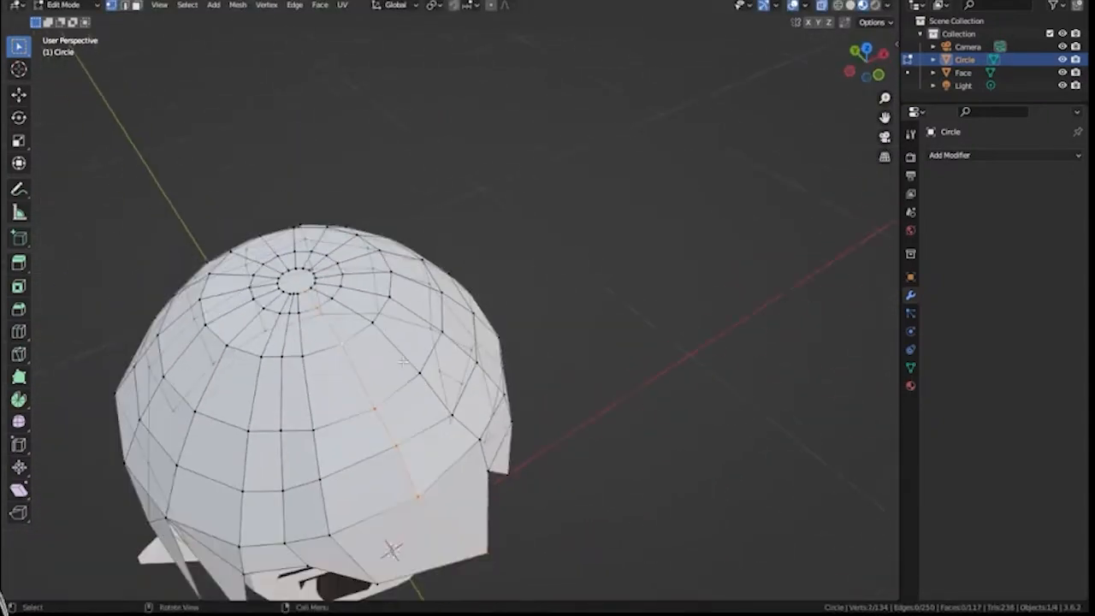
middle_click_drag(407, 485, 317, 312)
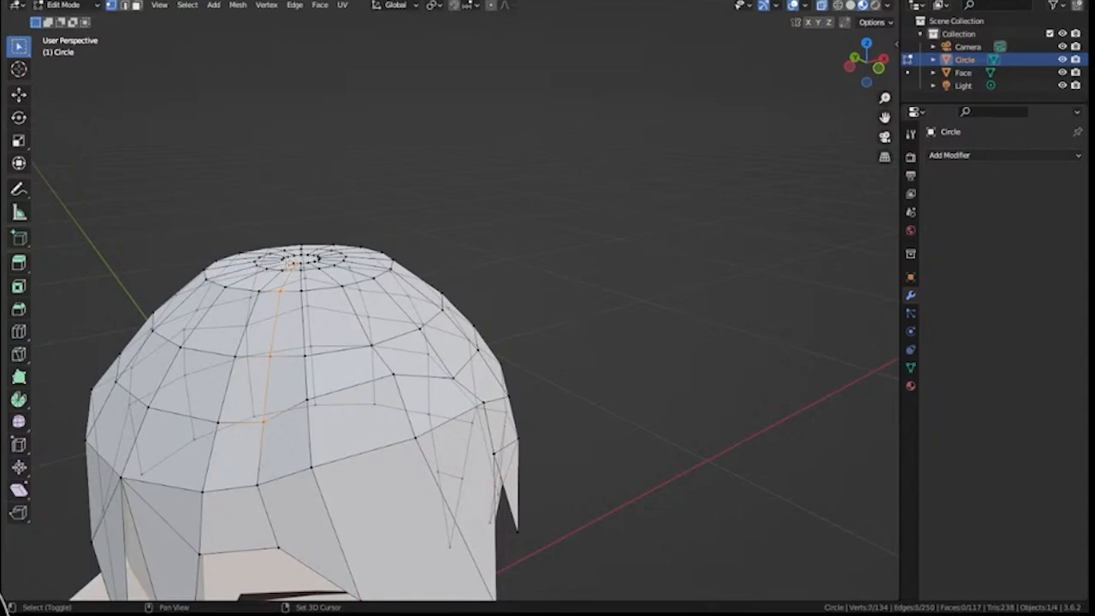
middle_click_drag(292, 264, 556, 359)
left_click(444, 459, "shift")
key("g")
key("z")
left_click(376, 335)
- Move the single hair vertex near the forehead about 0.012 m along Y
scroll(513, 376, "down", 3)
left_click(552, 387)
key("g")
key("y")
left_click(579, 396)
key("KP_1")
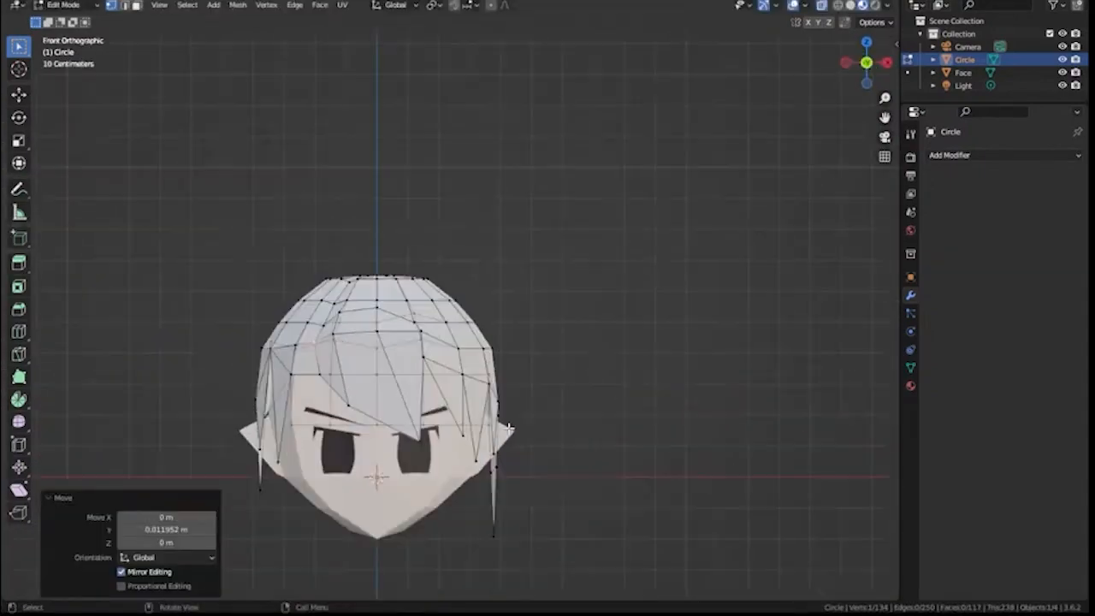
- Lower a column of five vertices running from the crown toward the side of the fringe about 0.02 m along Z
middle_click_drag(509, 428, 598, 411)
scroll(547, 402, "up", 3)
scroll(547, 402, "down", 2)
left_click(534, 393, "shift")
middle_click_drag(535, 394, 492, 373)
left_click(537, 402, "shift")
key("g")
key("z")
left_click(522, 384)
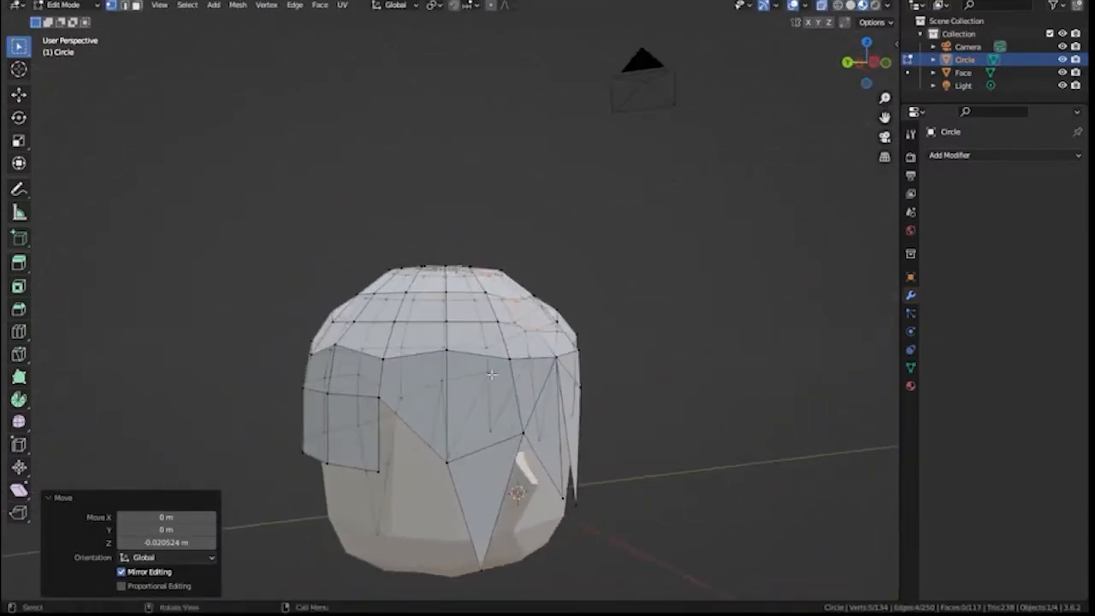
- Extrude the back rim edge next to the ear-side spike downward and collapse its end into a long spike tip
left_click(447, 459)
left_click(612, 429)
key("m")
left_click(611, 434)
middle_click_drag(606, 445, 570, 419)
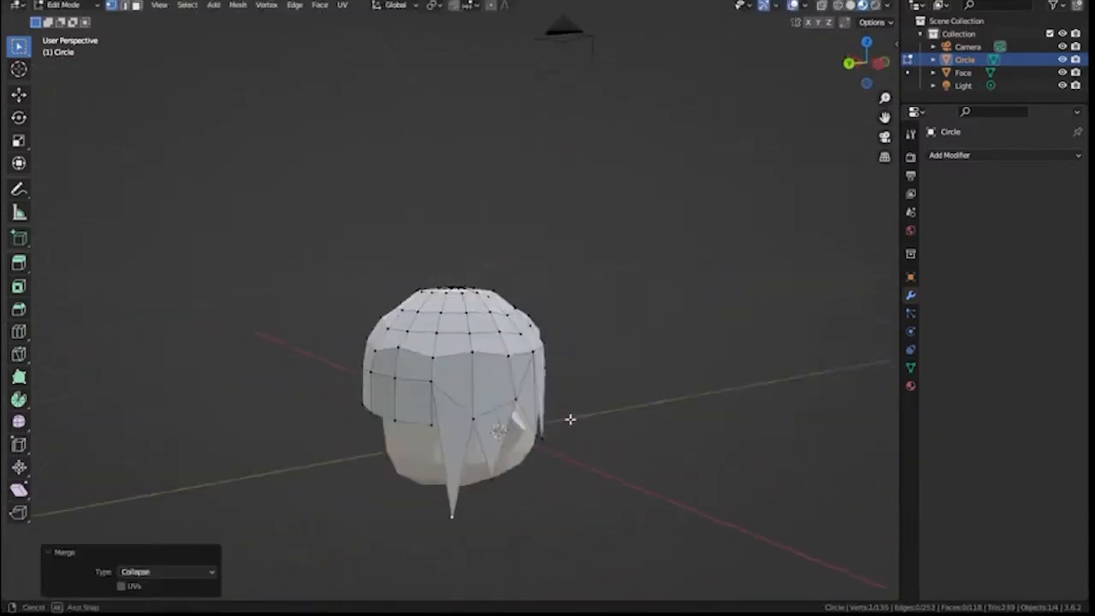
middle_click_drag(434, 330, 511, 345)
scroll(512, 345, "up", 3)
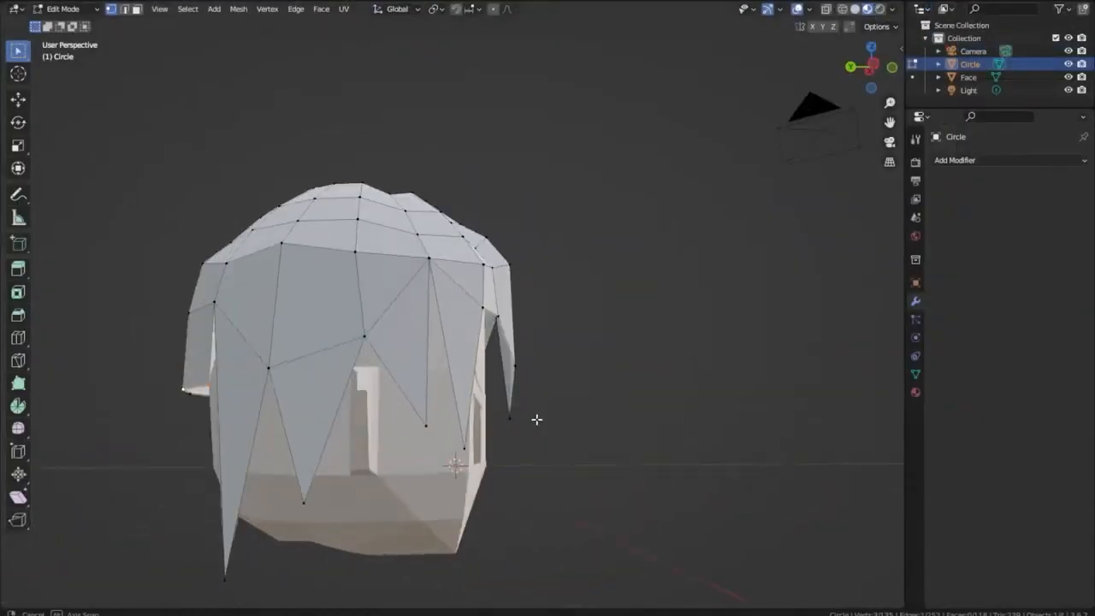
middle_click_drag(535, 418, 371, 330)
key("g")
key("z")
key("Escape")
- Extrude the next back rim edge about 0.35 m downward along Z and collapse its end into a spike tip
scroll(479, 385, "down", 3)
middle_click_drag(599, 359, 463, 391)
scroll(463, 391, "up", 2)
key("z")
left_click(459, 550)
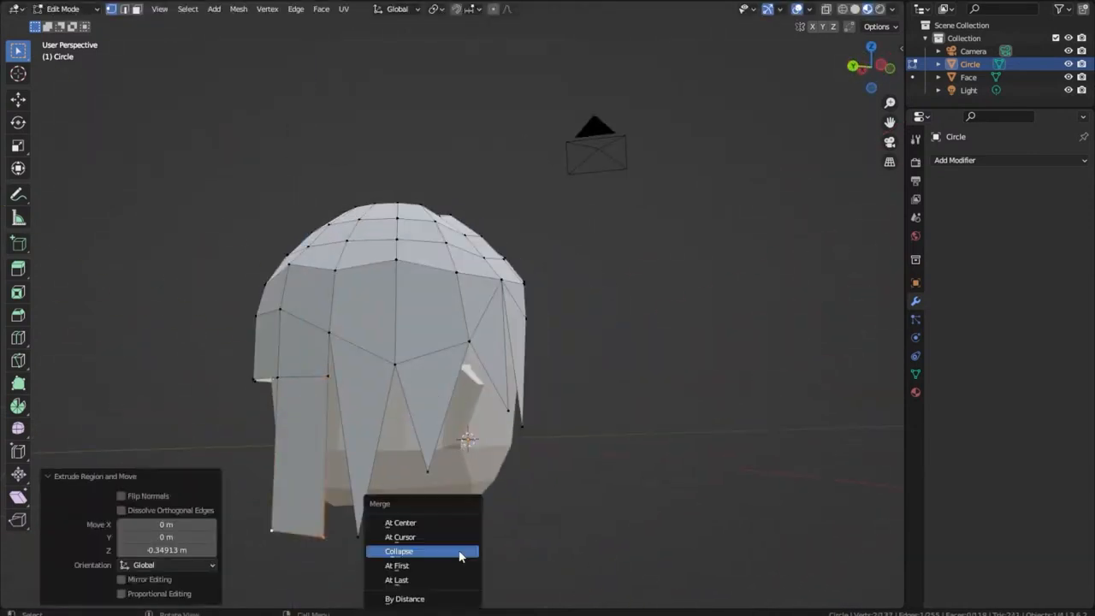
left_click(459, 554)
- Select the remaining run of rim edges across the back of the hair and extrude it downward along Z as another row
middle_click_drag(428, 552, 471, 513)
left_click(519, 406)
middle_click_drag(385, 409, 458, 406)
left_click(439, 391, "ctrl")
middle_click_drag(568, 412, 506, 417)
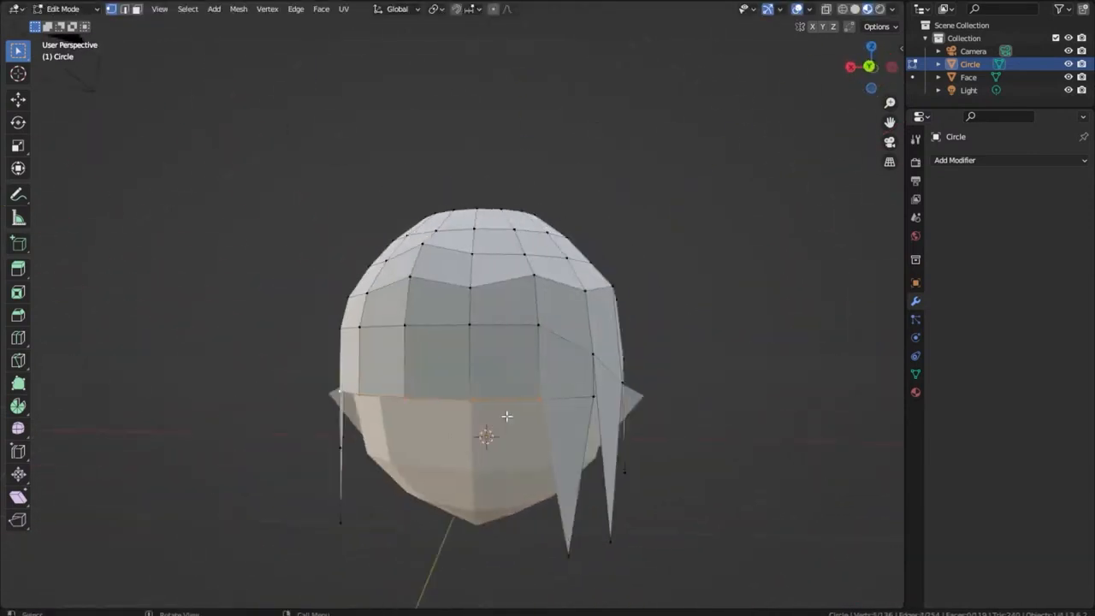
key("e")
key("z")
left_click(486, 487)
- Extrude the edge of the new back row beside the existing spikes downward along Z and collapse its end into a long tip
key("e")
middle_click_drag(487, 487, 550, 454)
key("z")
left_click(642, 160)
key("m")
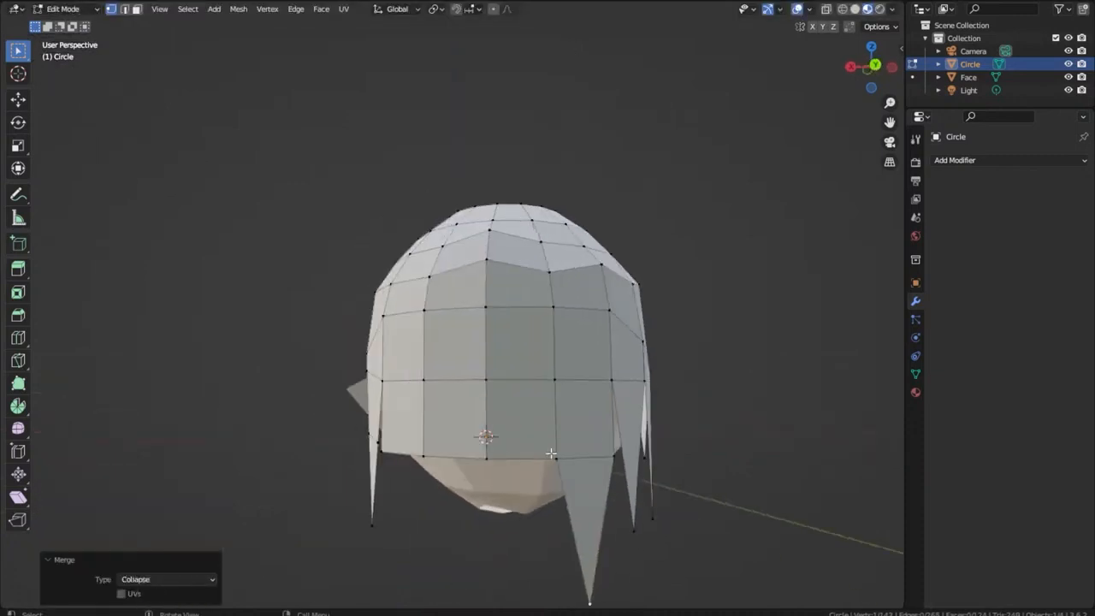
- Extrude the next two edges of the back row downward in turn and collapse each end into a shorter spike tip
key("z")
left_click(555, 573)
key("m")
left_click(555, 573)
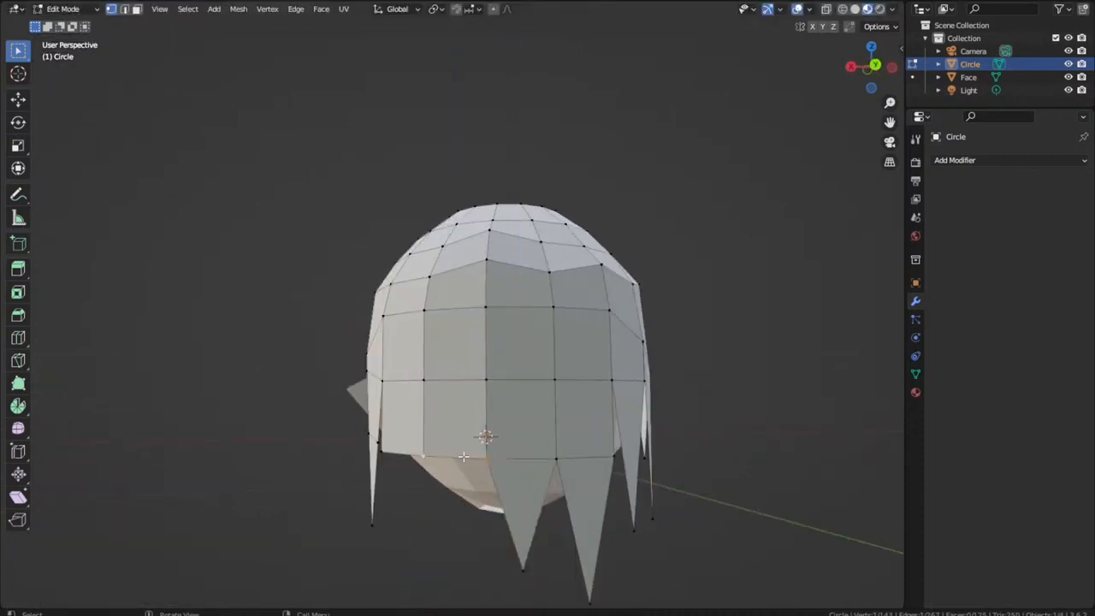
key("e")
left_click(460, 561)
key("m")
left_click(460, 562)
- Extrude the last lower edge toward the open side about 0.07 m downward along Z and collapse it into a short spike
middle_click_drag(460, 562, 520, 452)
left_click(496, 518)
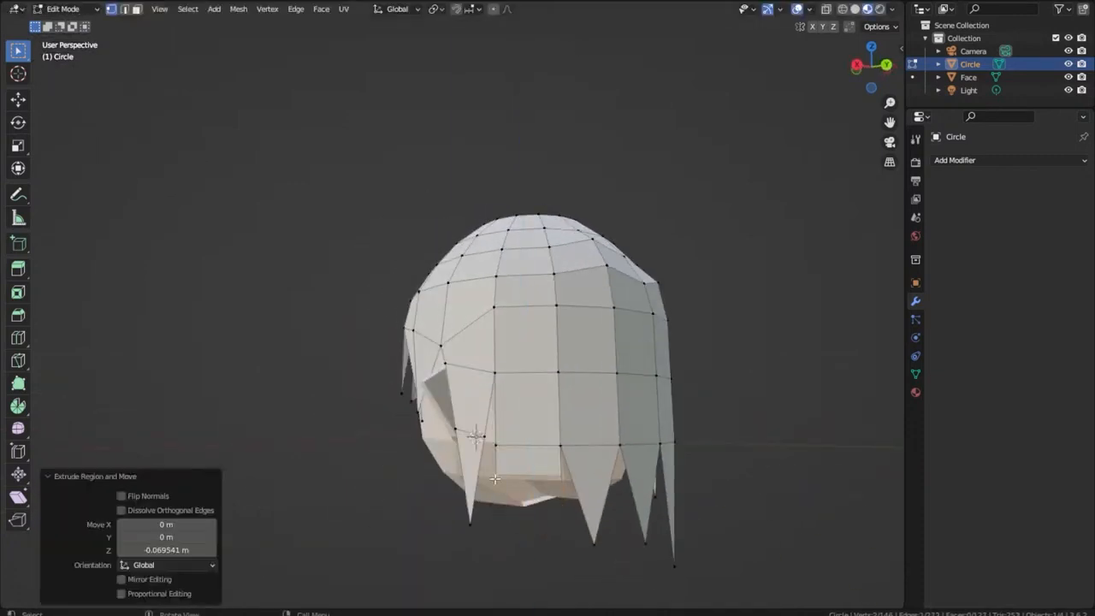
key("m")
left_click(492, 440)
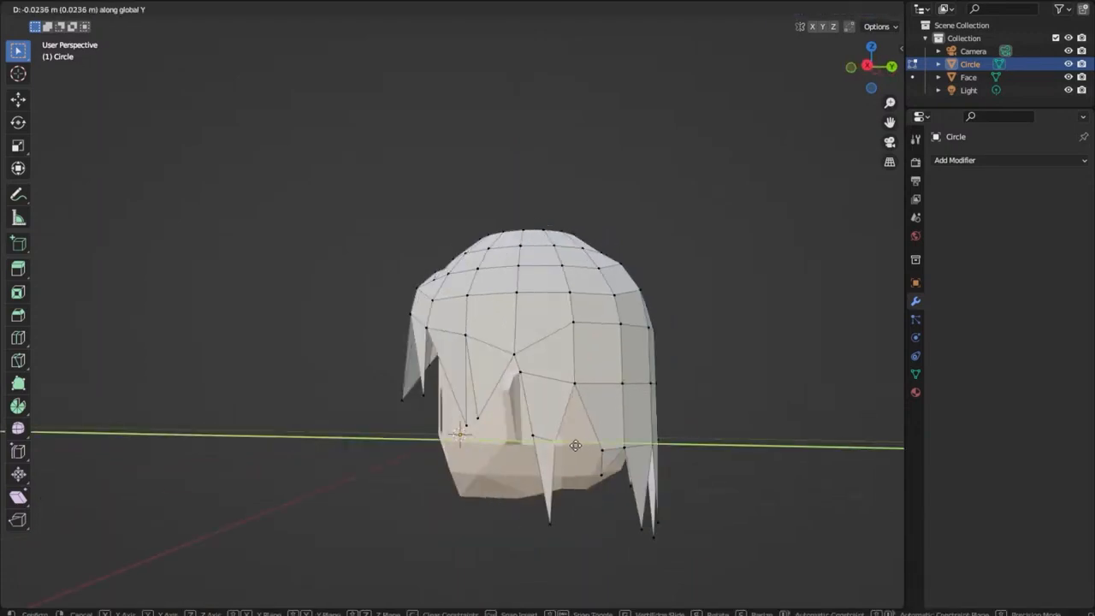
- Select a column of seven vertices from the crown to the side rim and scale it down to about 0.91
middle_click_drag(577, 389, 494, 267)
key("s")
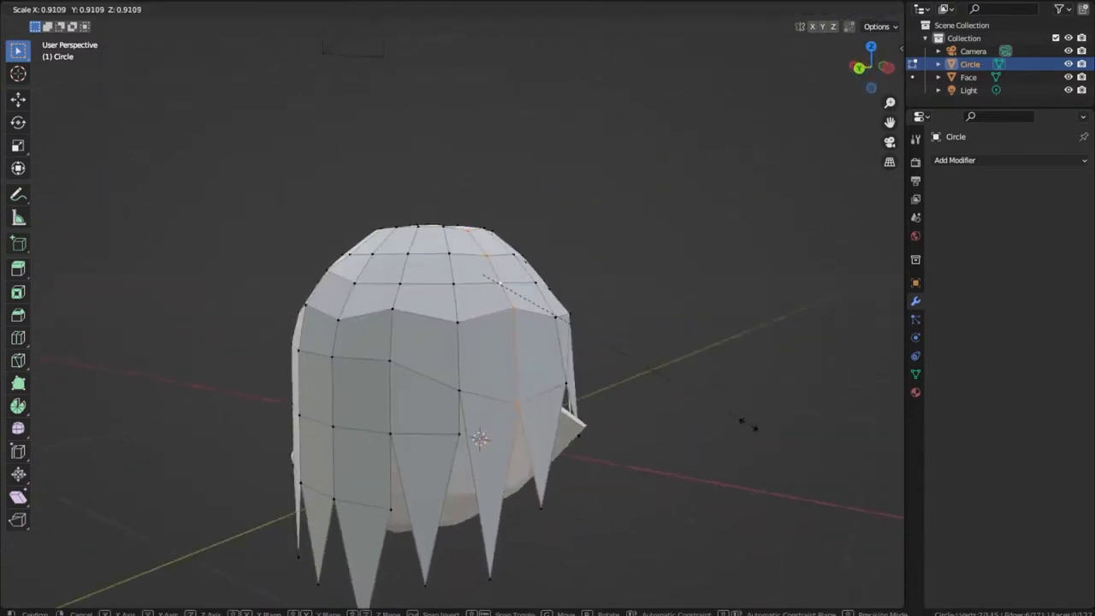
left_click(745, 422)
- Select the small vertex ring around the top of the crown and move it to reshape the top of the hair
middle_click_drag(745, 423, 323, 417)
scroll(323, 416, "up", 3)
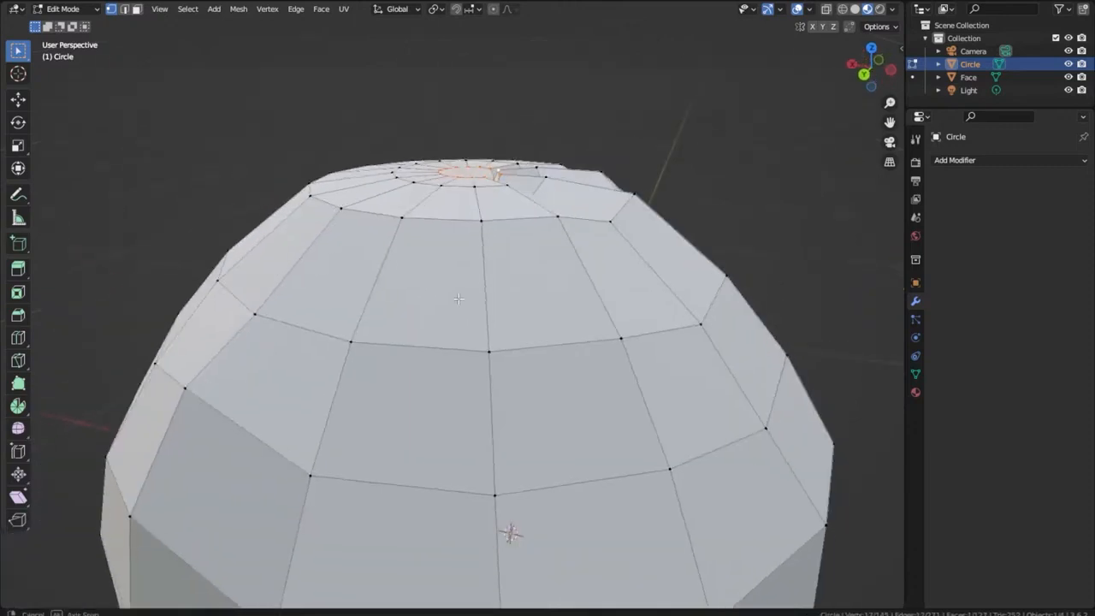
scroll(428, 300, "down", 3)
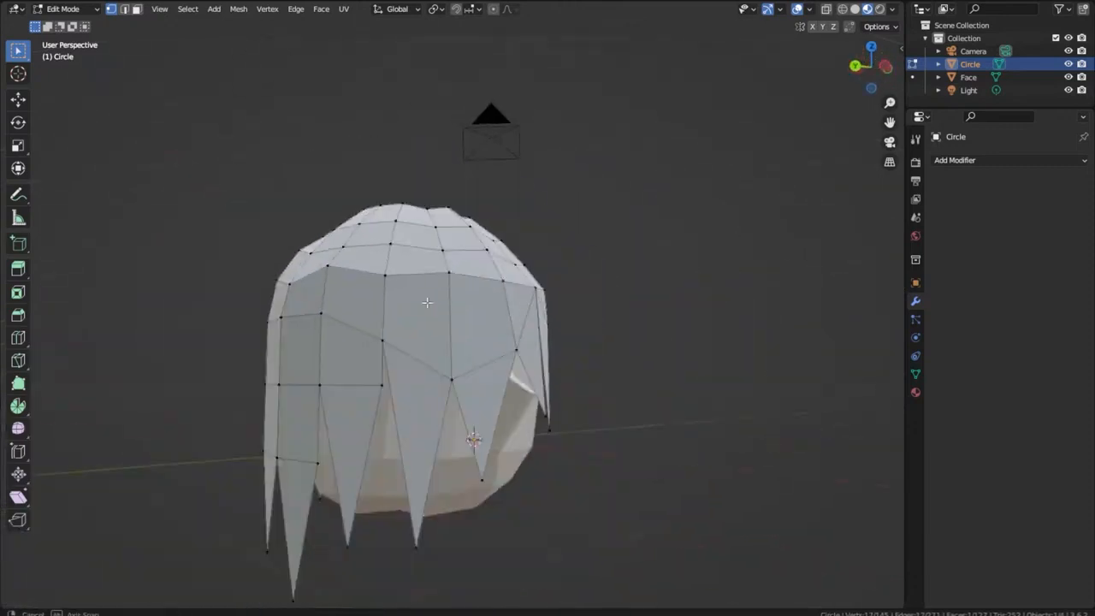
middle_click_drag(428, 300, 599, 274)
scroll(696, 325, "down", 2)
middle_click_drag(697, 325, 759, 437)
key("g")
left_click(759, 436)
- Scale up the seven-vertex row running around the side and back of the hair to about 1.09
scroll(698, 416, "up", 2)
middle_click_drag(699, 416, 633, 381)
left_click(762, 479)
key("s")
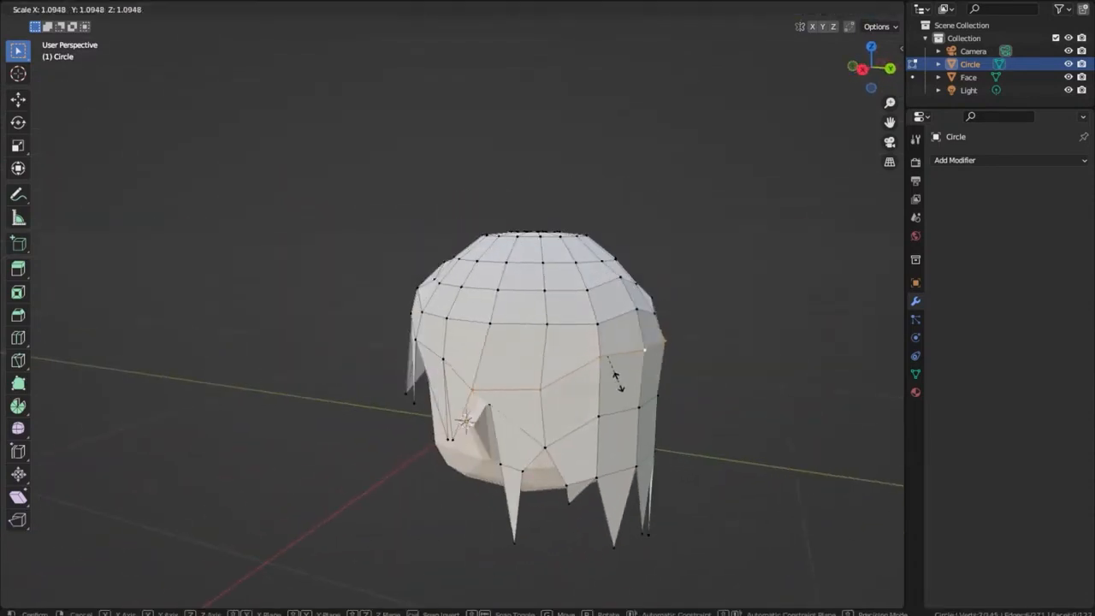
left_click(679, 437)
- Scale the horizontal vertex ring around the upper dome to about 1.04 and shift it along Y
middle_click_drag(679, 437, 676, 379)
key("s")
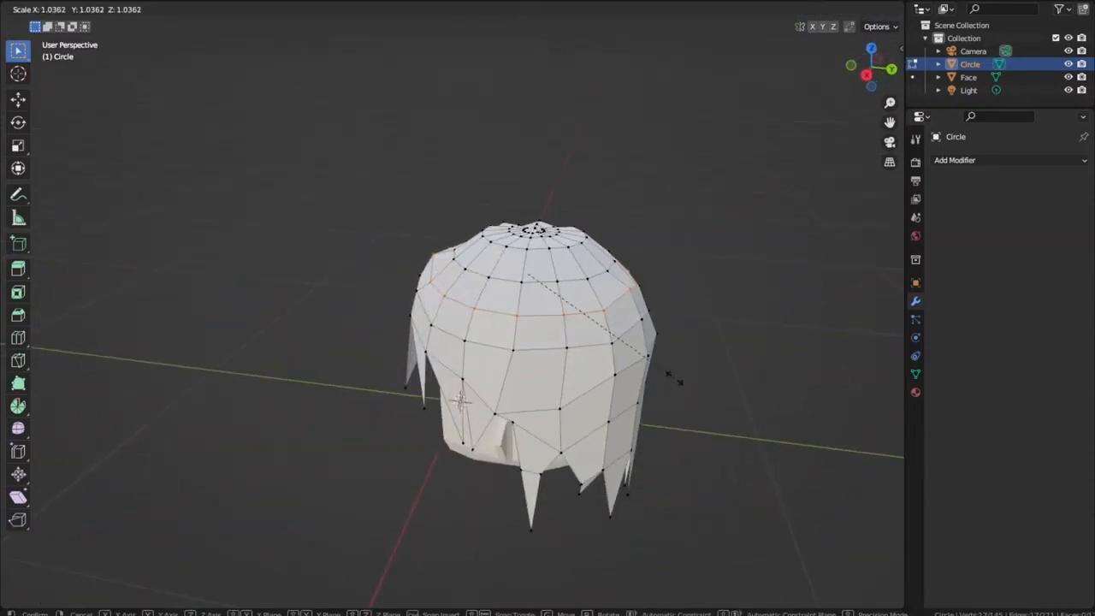
left_click(677, 379)
key("g")
key("y")
left_click(676, 378)
- Inspect the hair's overall silhouette against the face in Object Mode, from the front and the side
scroll(420, 496, "down", 2)
key("Tab")
middle_click_drag(420, 496, 474, 385)
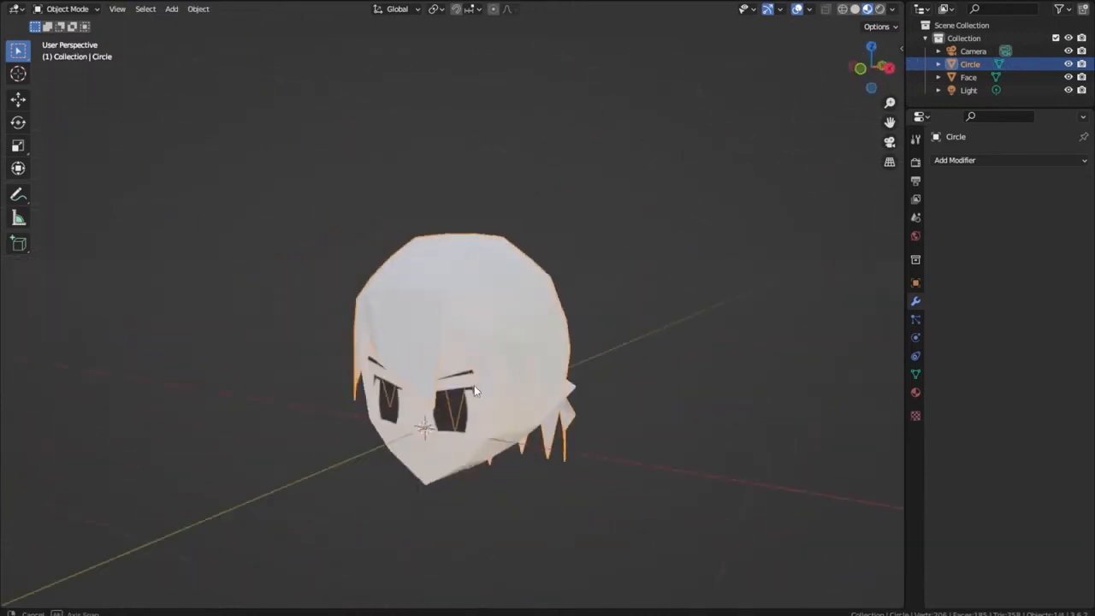
scroll(473, 385, "up", 3)
key("KP_1")
scroll(607, 346, "down", 2)
middle_click_drag(607, 345, 453, 326)
scroll(461, 307, "up", 3)
- Try to extrude the whole lower hair rim and scale it inward to about 0.86 for thickness
key("Tab")
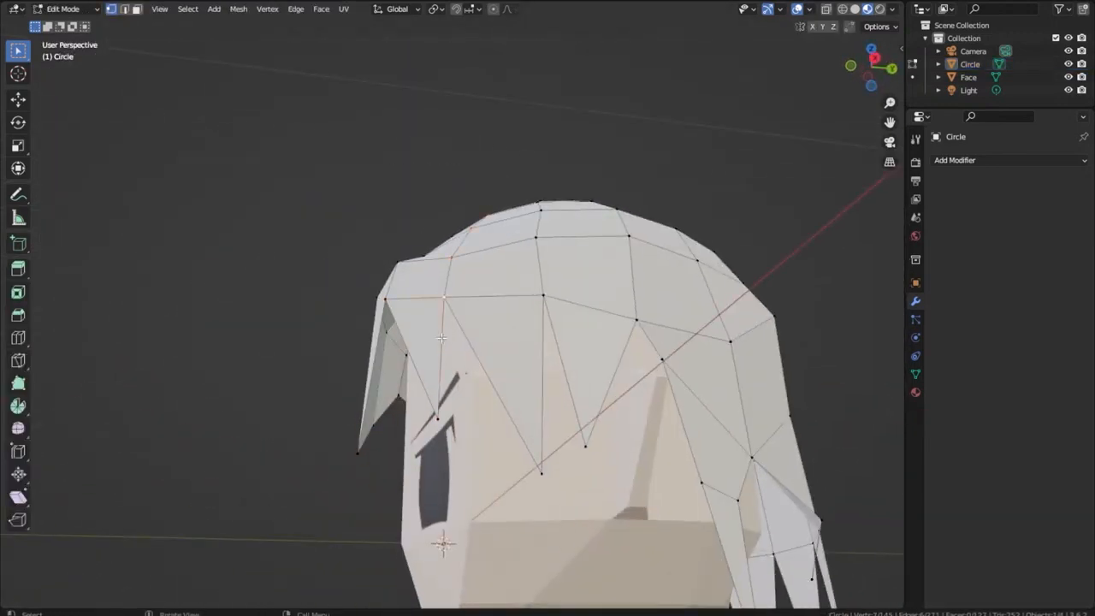
middle_click_drag(599, 346, 620, 422)
middle_click_drag(684, 449, 246, 360)
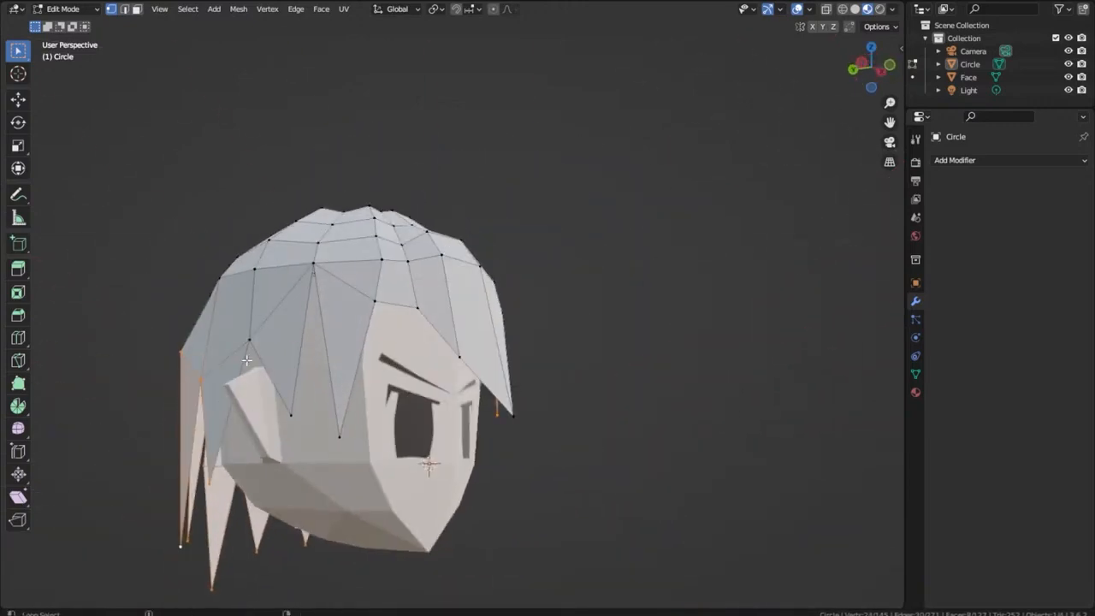
middle_click_drag(360, 361, 483, 477)
right_click(642, 510)
key("s")
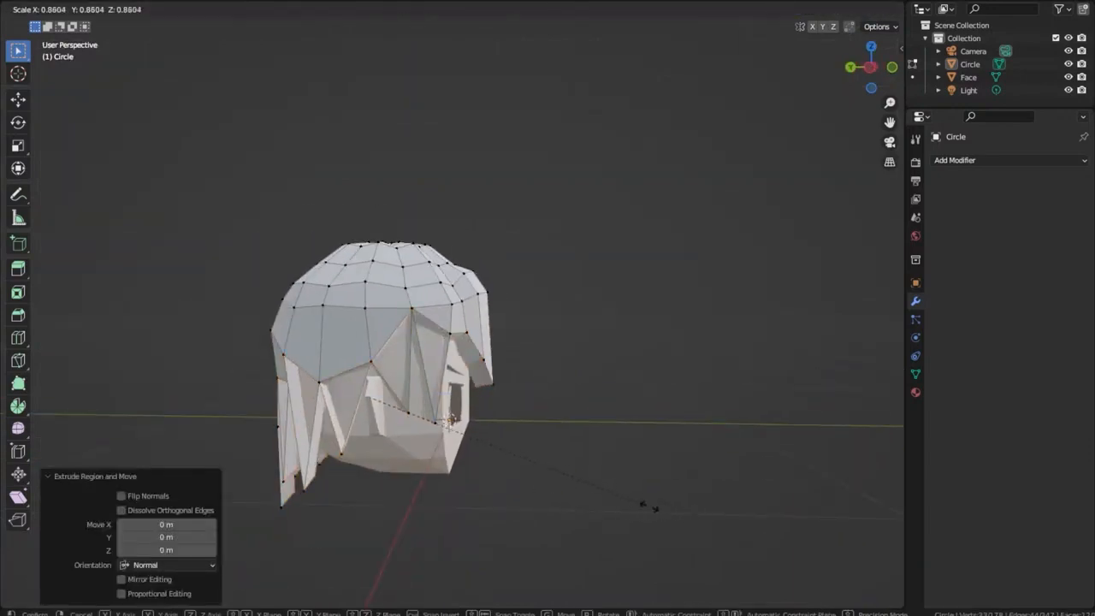
left_click(607, 499)
- Give the front fringe lock thickness by scaling its extruded inner edges to 0.804 in X and Y with Z locked
scroll(396, 440, "down", 5)
scroll(532, 371, "up", 6)
middle_click_drag(533, 371, 340, 366)
scroll(377, 353, "up", 4)
middle_click_drag(530, 410, 700, 411)
left_click(692, 411)
middle_click_drag(655, 504, 626, 468)
left_click(492, 497)
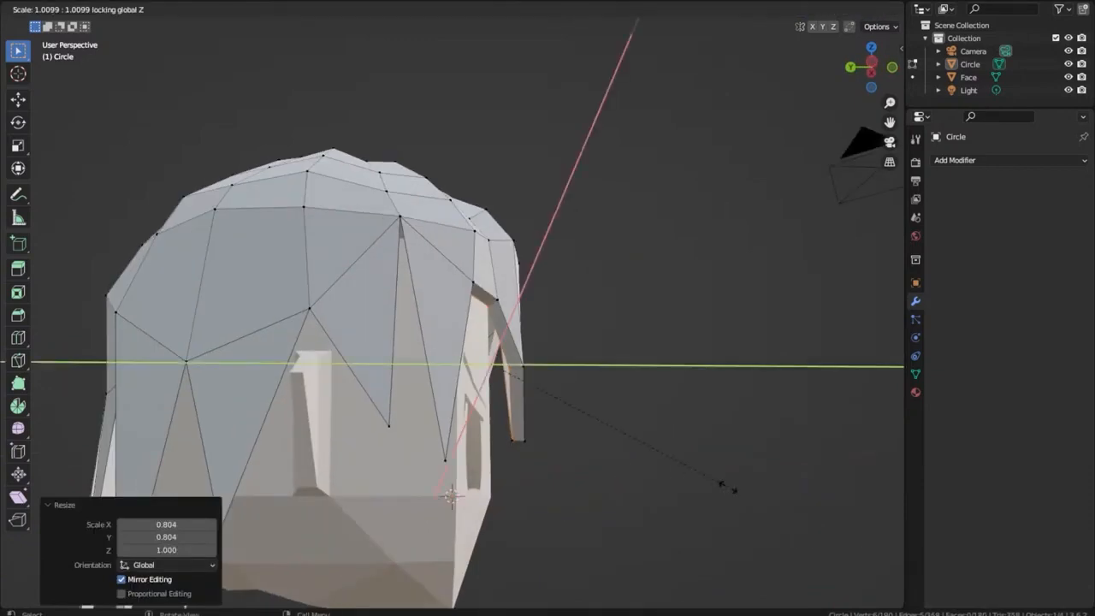
left_click(652, 454)
- Extrude the edge of the spike beside the forehead about 0.023 m along its normal to give it thickness
scroll(581, 462, "down", 4)
middle_click_drag(513, 464, 521, 373)
key("Tab")
scroll(496, 459, "down", 2)
key("Tab")
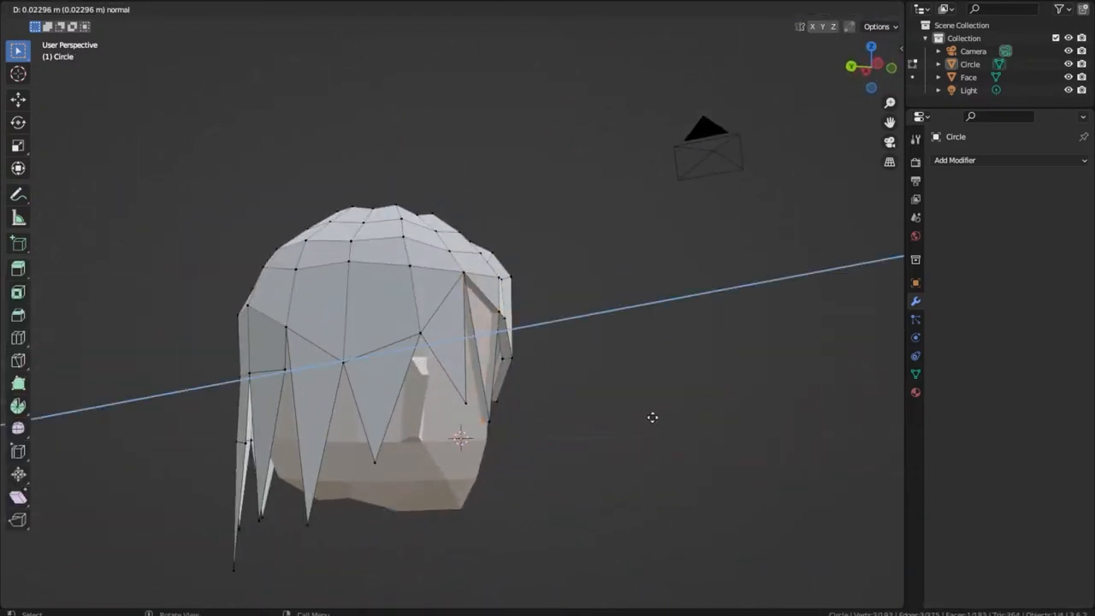
left_click(652, 417)
- Check the hair in Object Mode and extrude another open edge of the front side locks for thickness
middle_click_drag(598, 419, 419, 449)
key("Tab")
left_click(549, 502)
middle_click_drag(549, 502, 652, 494)
key("Tab")
left_click(328, 303)
middle_click_drag(250, 387, 636, 442)
key("e")
left_click(737, 479)
- Select the zigzag rim edges from the temple past the ear and build inner walls along those side spikes
middle_click_drag(737, 479, 513, 368)
left_click(440, 310)
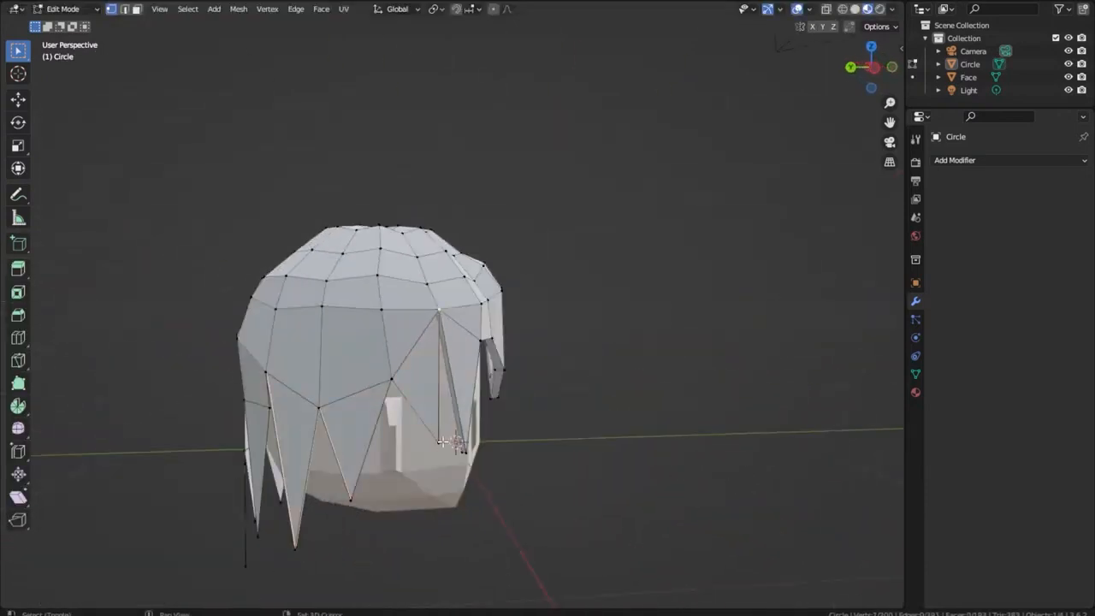
middle_click_drag(441, 441, 385, 284)
middle_click_drag(247, 511, 307, 487)
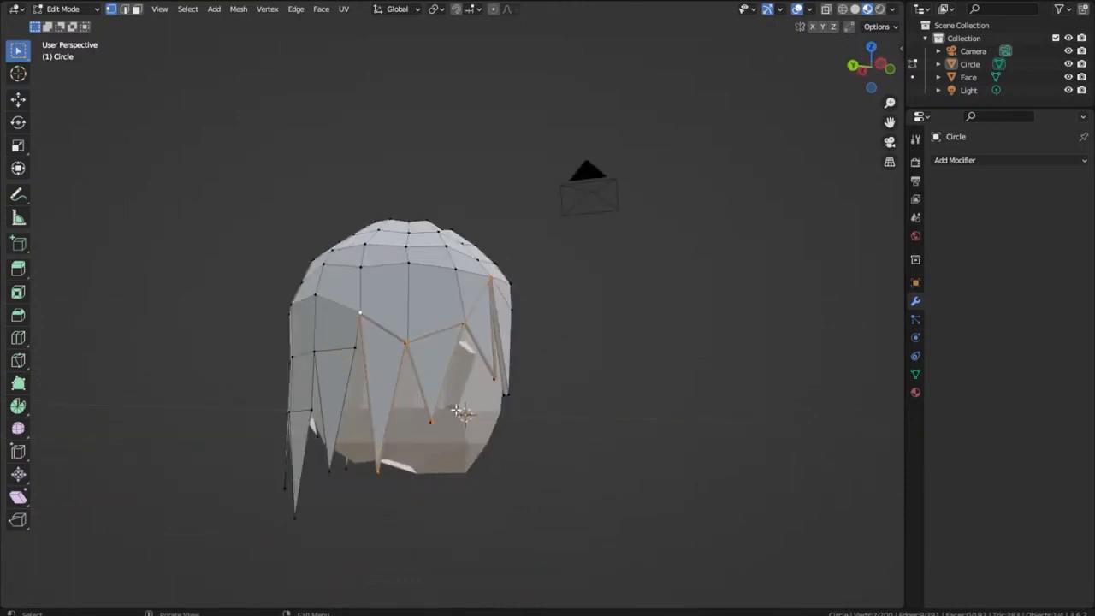
middle_click_drag(380, 469, 517, 330)
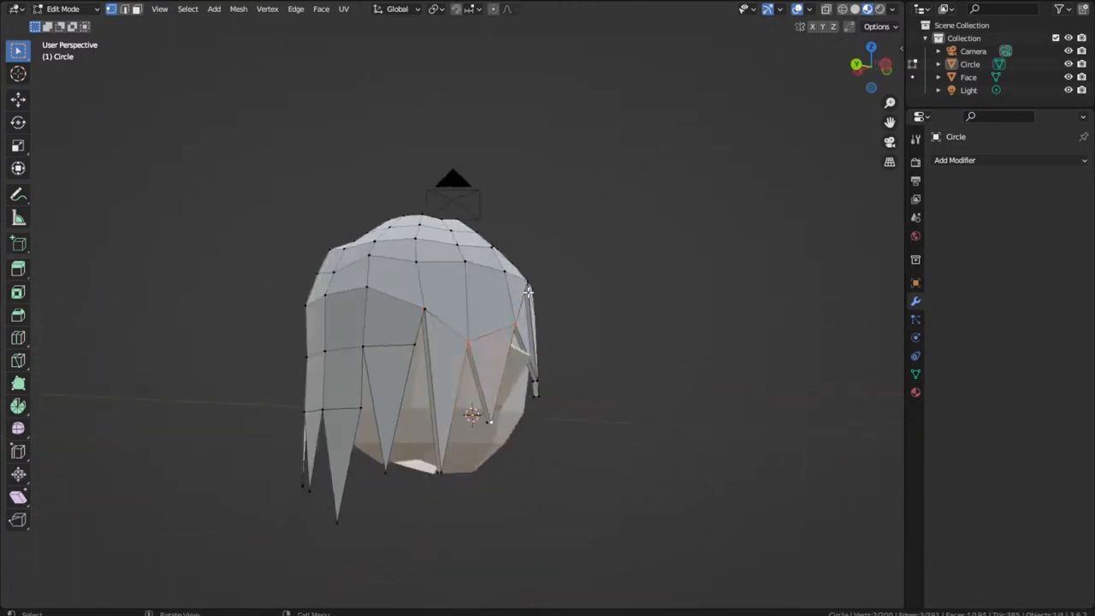
middle_click_drag(528, 291, 474, 408)
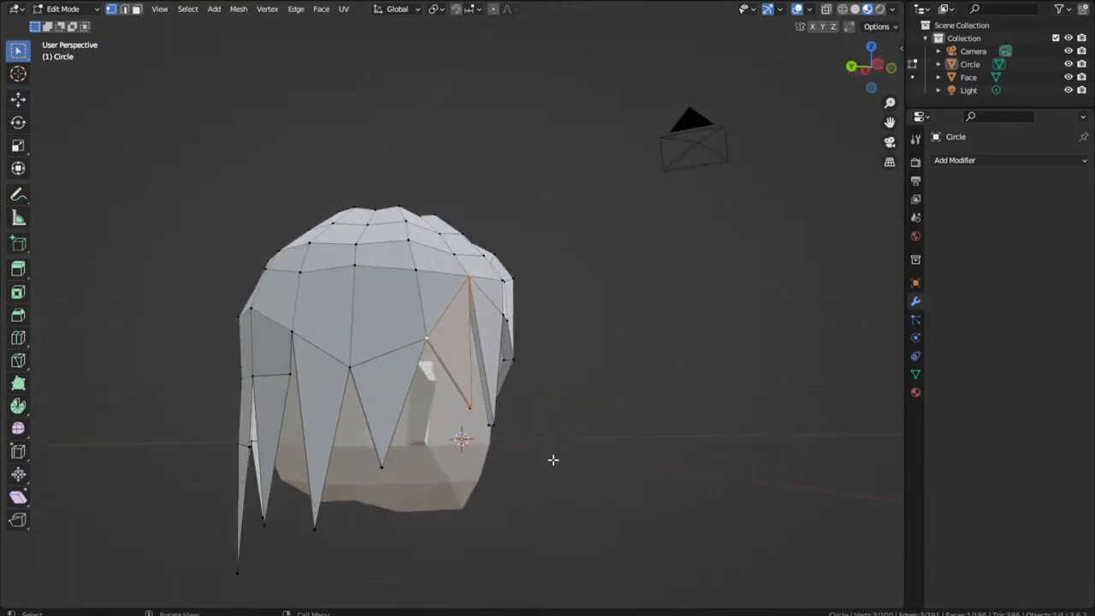
middle_click_drag(552, 460, 373, 224)
- Select the open edge of the neighbouring back spike and extrude it along Y to form its inner wall
left_click(390, 232)
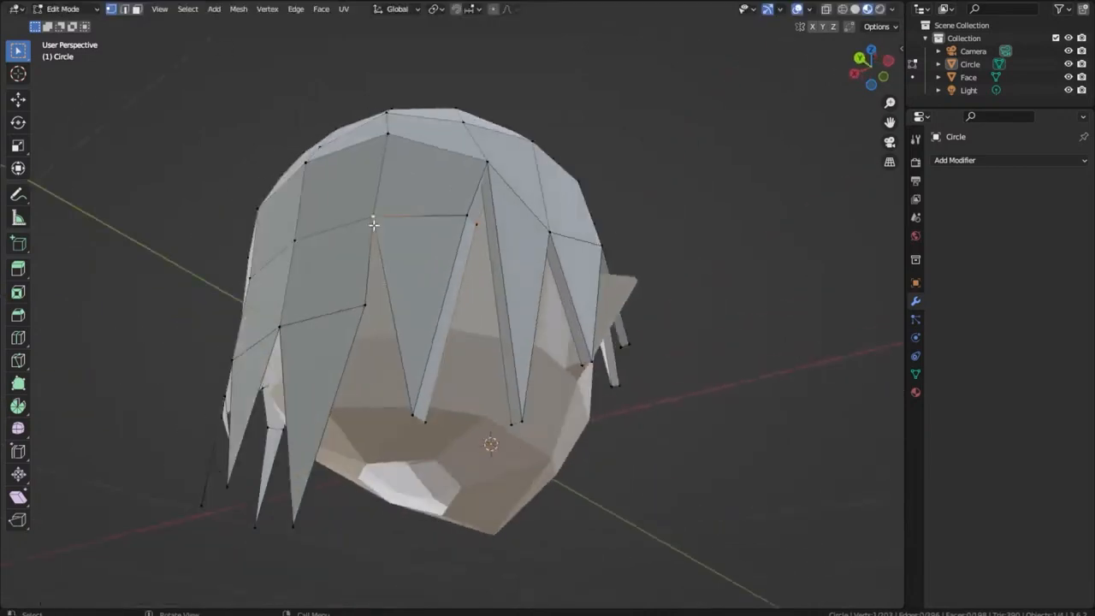
scroll(309, 519, "down", 3)
middle_click_drag(310, 519, 610, 499)
key("e")
key("y")
left_click(593, 466)
- Select the edges of the long back spike, extrude them inward for thickness and collapse the surplus vertices
left_click(425, 416)
left_click(392, 283, "shift")
left_click(352, 393, "shift")
left_click(728, 505)
left_click(600, 529)
left_click(629, 555)
middle_click_drag(630, 554, 661, 534)
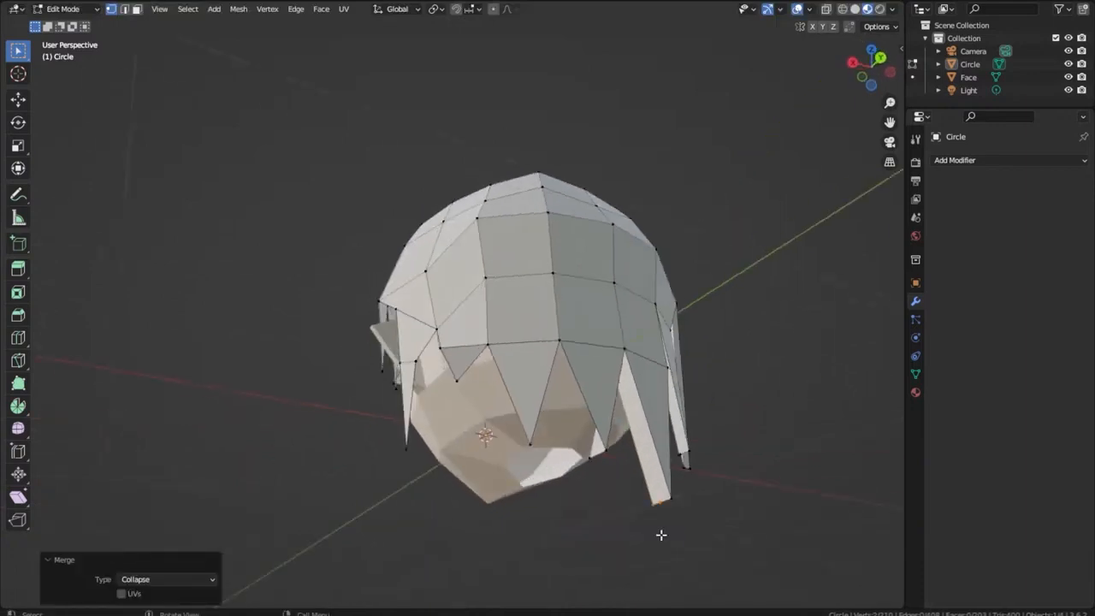
scroll(655, 507, "up", 1)
left_click(734, 573)
- Select the rim edges of the spikes on the opposite side and extrude them inward for thickness
scroll(719, 584, "down", 1)
middle_click_drag(718, 584, 683, 406)
scroll(488, 521, "down", 1)
left_click(599, 501)
left_click(551, 402, "shift")
middle_click_drag(599, 501, 612, 423)
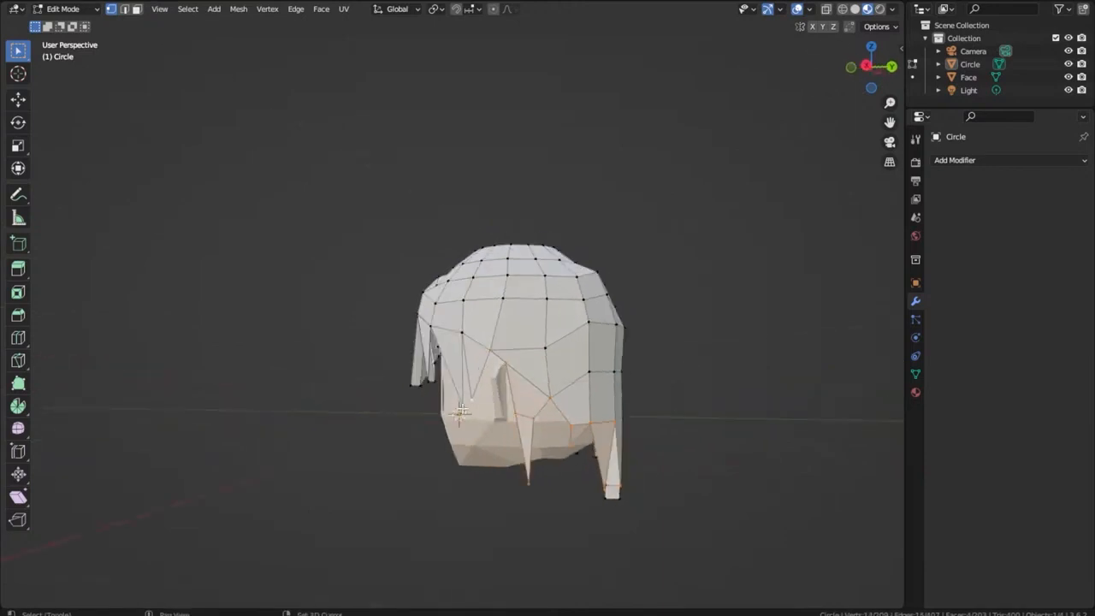
middle_click_drag(472, 393, 650, 383)
left_click(697, 435)
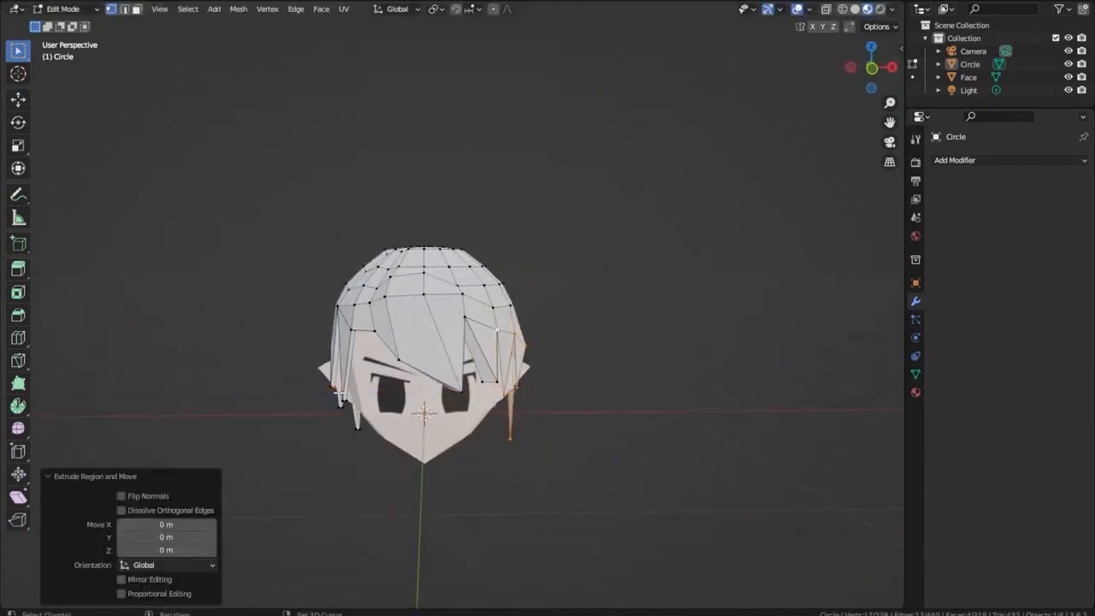
left_click(684, 418)
- Select the open vertices between the short side spike and the neighbouring back spike and fill them with a face
middle_click_drag(684, 418, 497, 428)
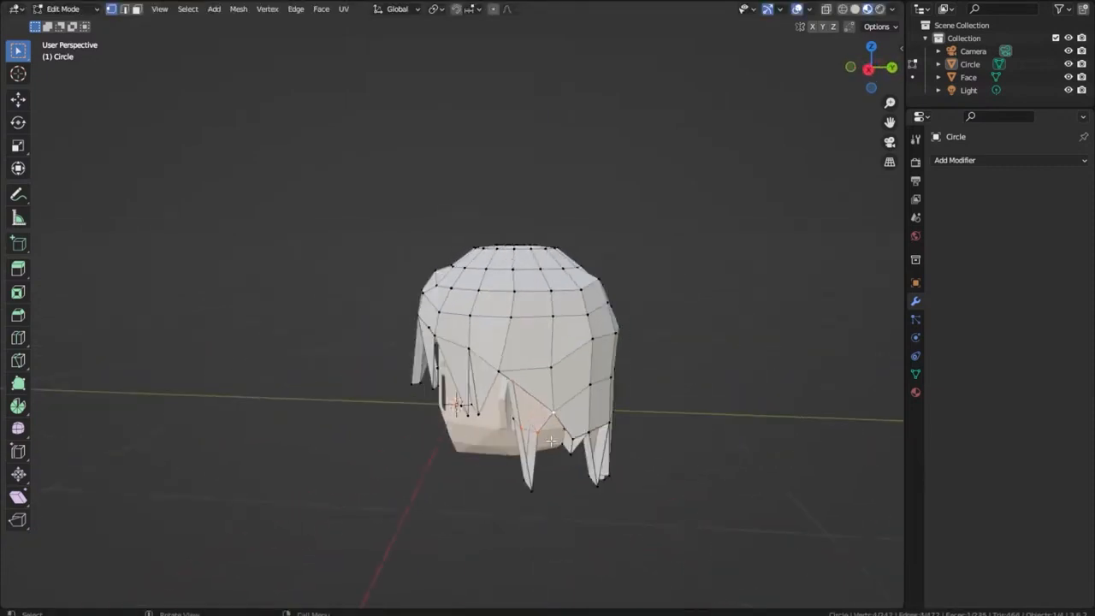
middle_click_drag(551, 489, 454, 493)
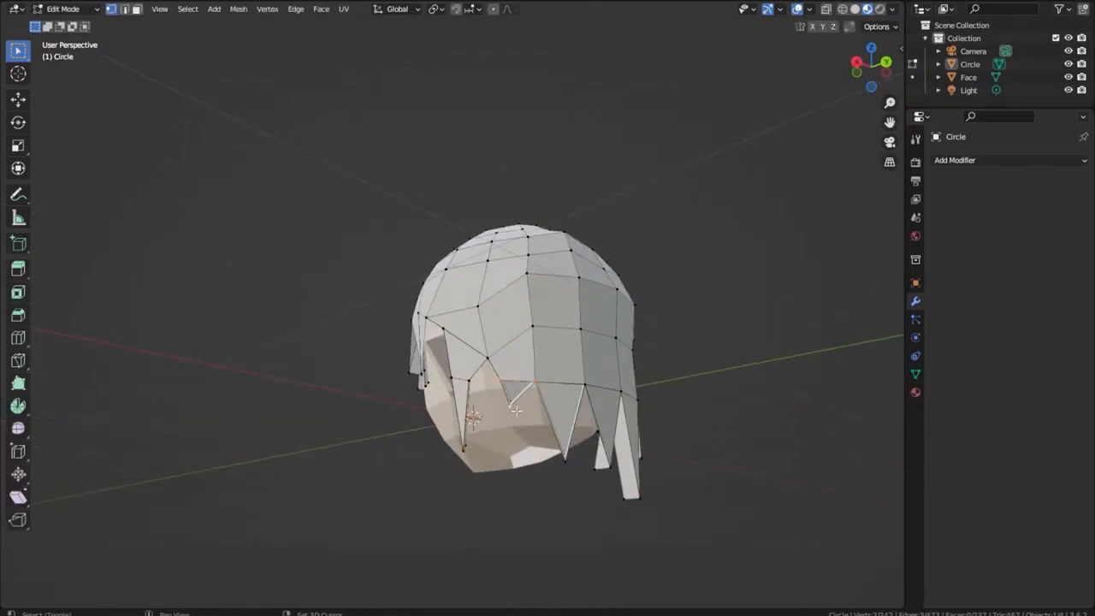
middle_click_drag(516, 411, 561, 437)
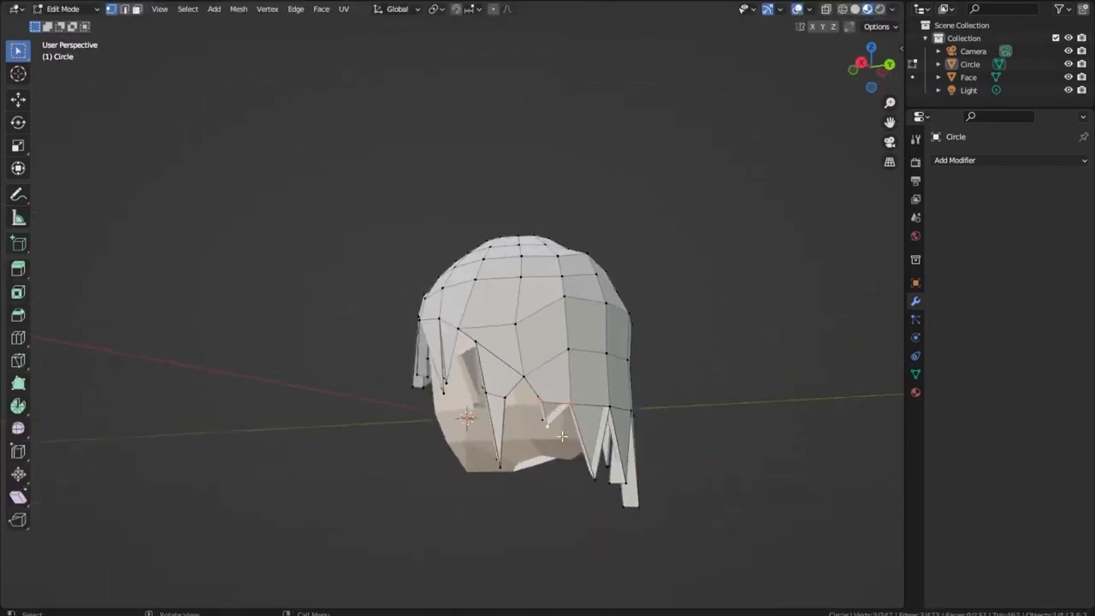
left_click(593, 475, "shift")
key("f")
- Merge the selected loose vertices of the back spikes and move the merged vertex along Z
middle_click_drag(621, 501, 549, 530)
key("m")
left_click(485, 533)
key("g")
key("z")
left_click(481, 489)
- Select two neighbouring vertices on the inner side of the hair spikes and merge them
middle_click_drag(482, 488, 396, 190)
left_click(400, 422, "shift")
key("m")
left_click(402, 424)
- Examine the thickened fringe, side and back spikes up close, in Object Mode and from the front view
scroll(596, 391, "down", 2)
key("Tab")
scroll(596, 391, "up", 5)
key("Tab")
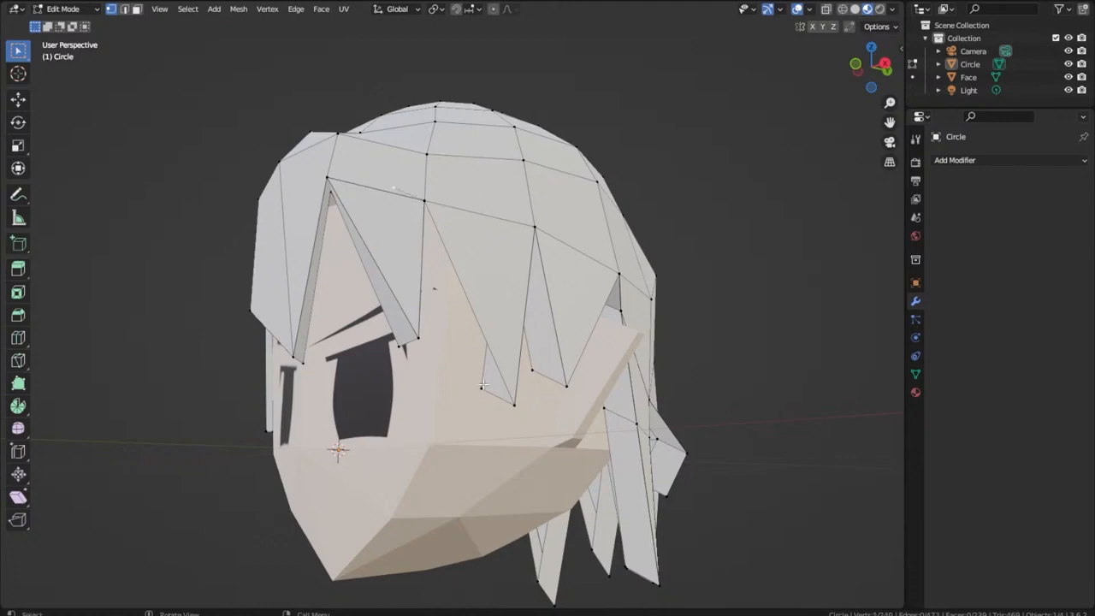
middle_click_drag(483, 385, 573, 135)
middle_click_drag(614, 290, 479, 448)
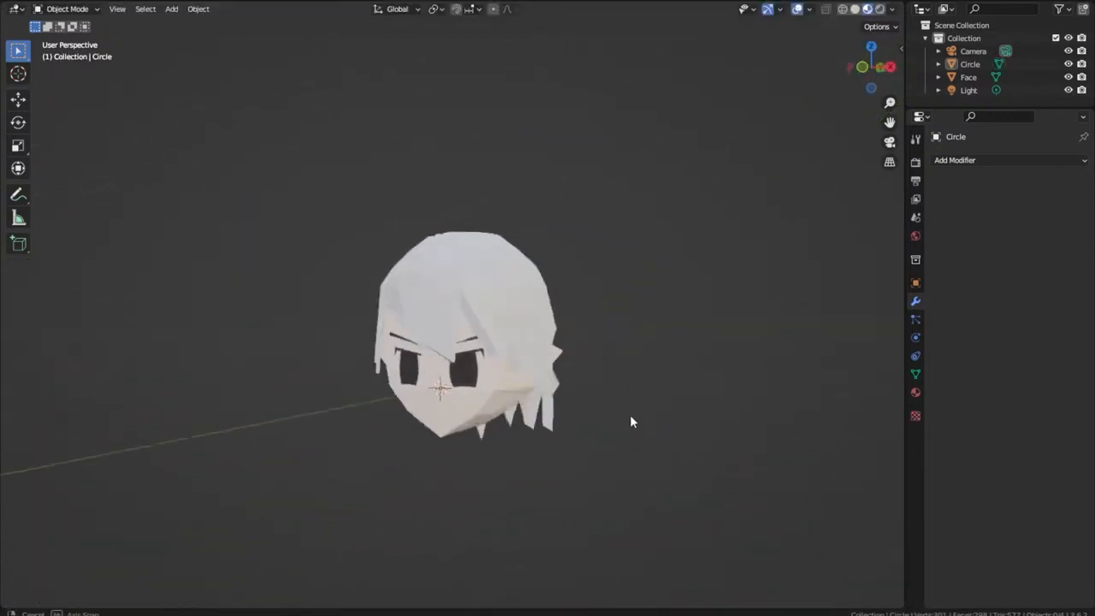
key("KP_1")
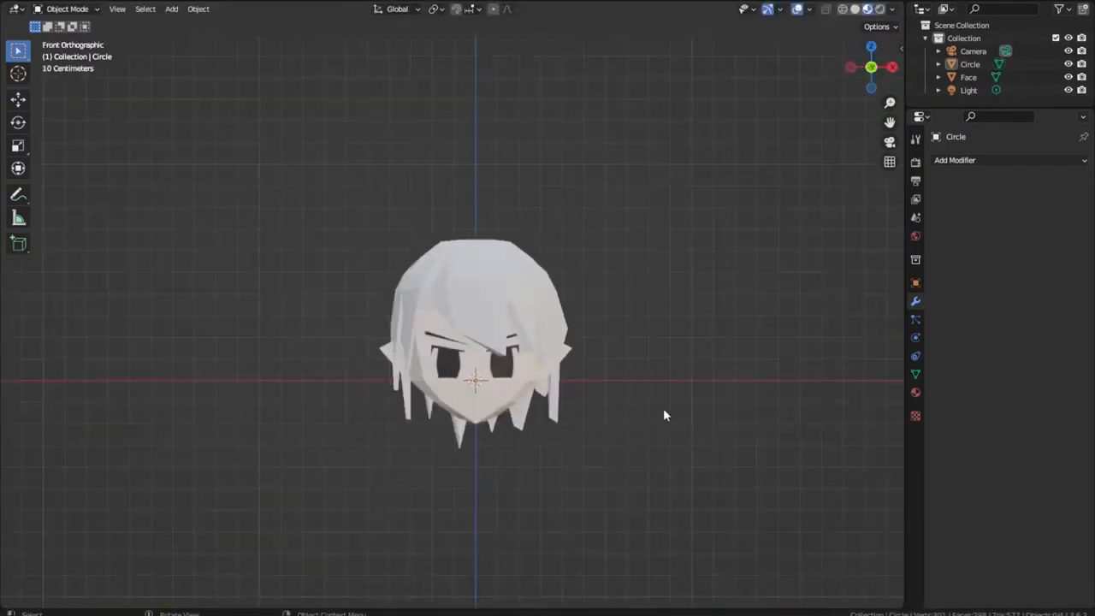
scroll(663, 408, "up", 4)
middle_click_drag(663, 408, 492, 299)
scroll(617, 493, "up", 2)
- Merge selected hair vertices at the last one and move the merged vertex along Z
key("Tab")
key("g")
key("z")
left_click(515, 216)
key("m")
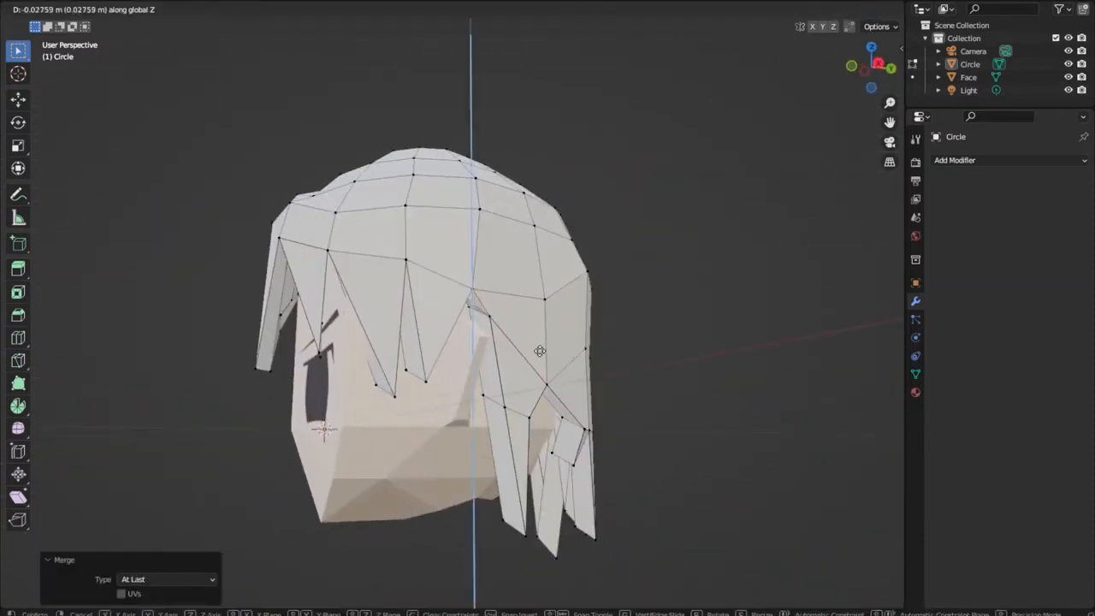
left_click(540, 350)
- Select another group of neighbouring hair vertices and merge them
middle_click_drag(540, 351, 629, 289)
left_click(461, 318)
key("a")
key("m")
left_click(416, 407)
left_click(382, 383)
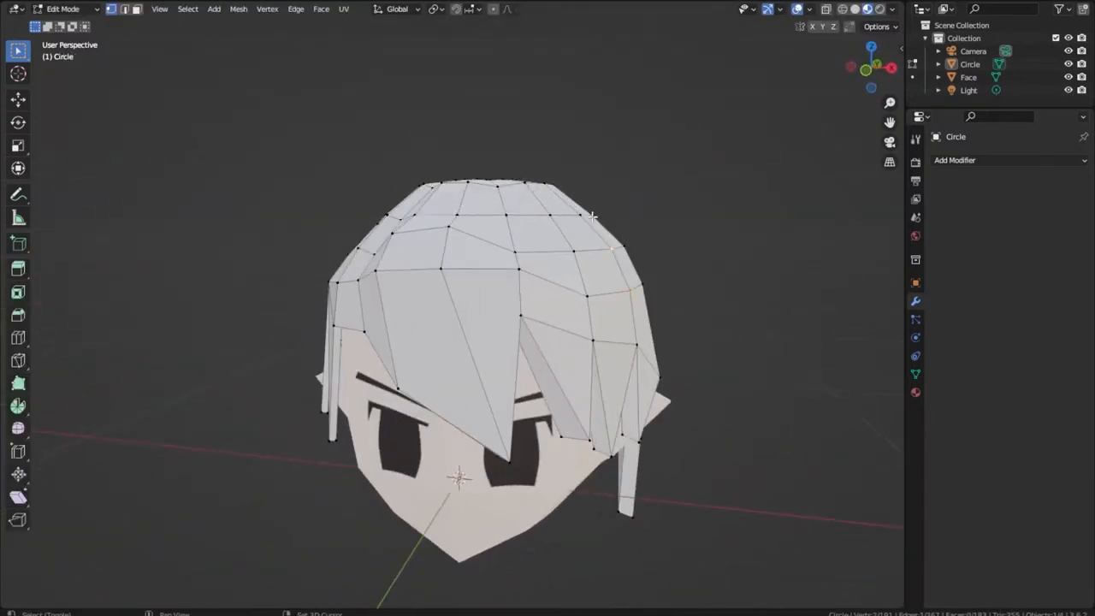
- Select the vertices along one side of the hair dome, shift them along X and check the shape in Object Mode
left_click(552, 189, "shift")
middle_click_drag(551, 189, 546, 376)
key("g")
key("x")
left_click(359, 327)
key("Tab")
key("KP_1")
scroll(536, 374, "up", 4)
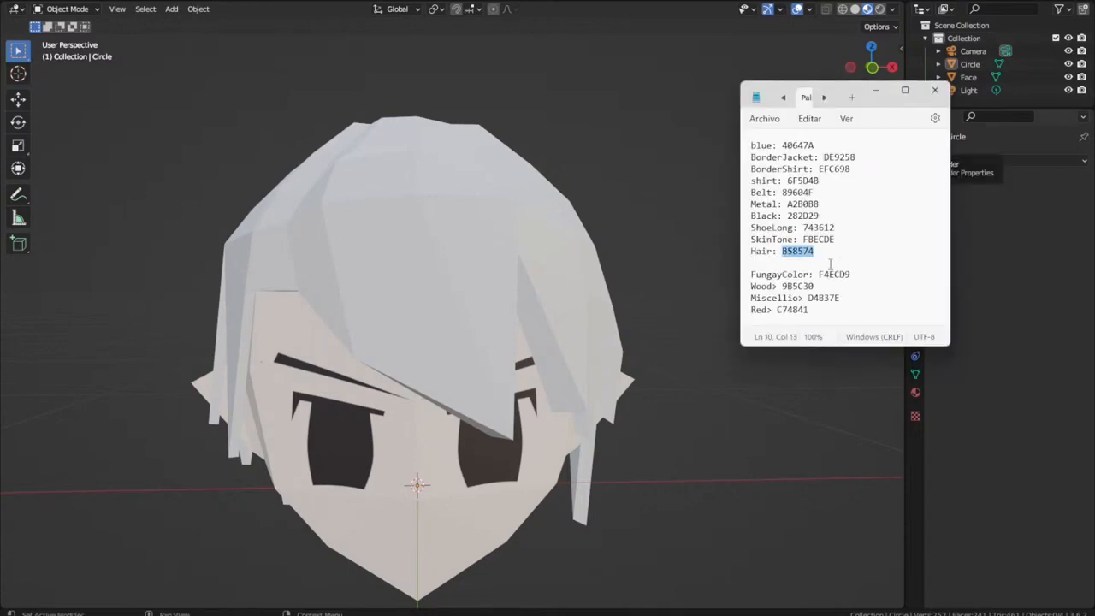
- Give the hair a material named HairC with the base colour B58574 from the palette notes
key("alt+Tab")
left_click(915, 394)
left_click(1010, 219)
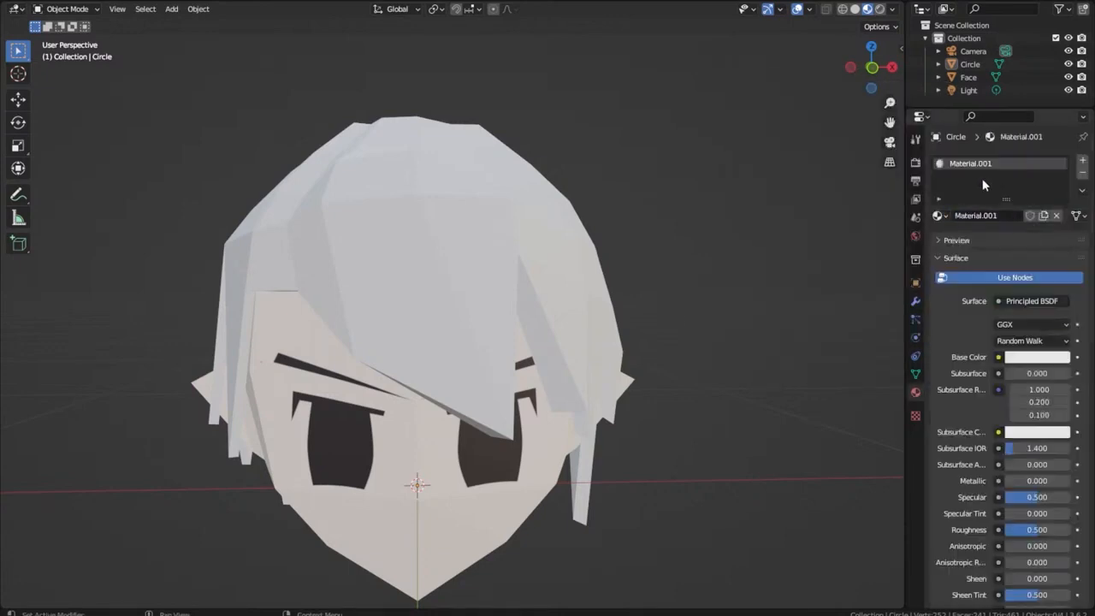
left_click(1038, 357)
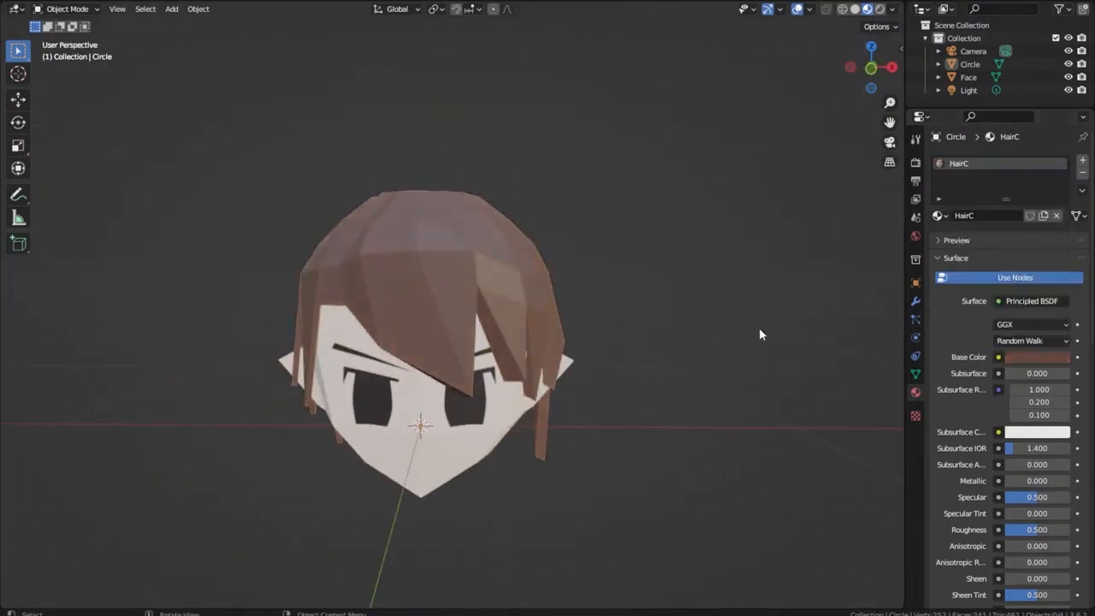
- Darken the HairC material's base colour to 251B18 and view the hair from several sides
middle_click_drag(759, 335, 1047, 359)
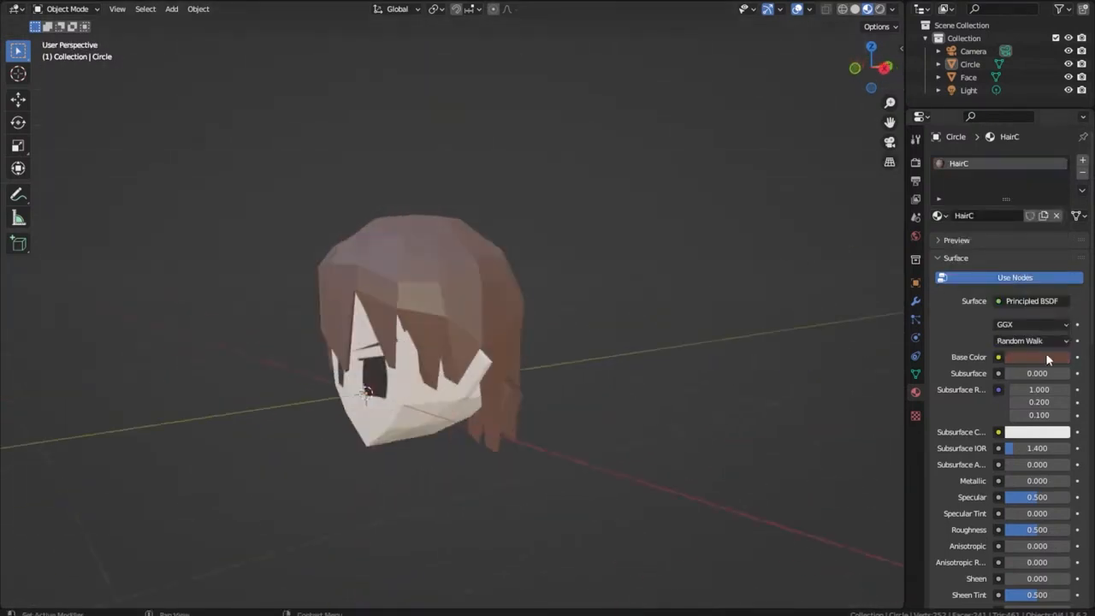
left_click_drag(1060, 230, 1060, 248)
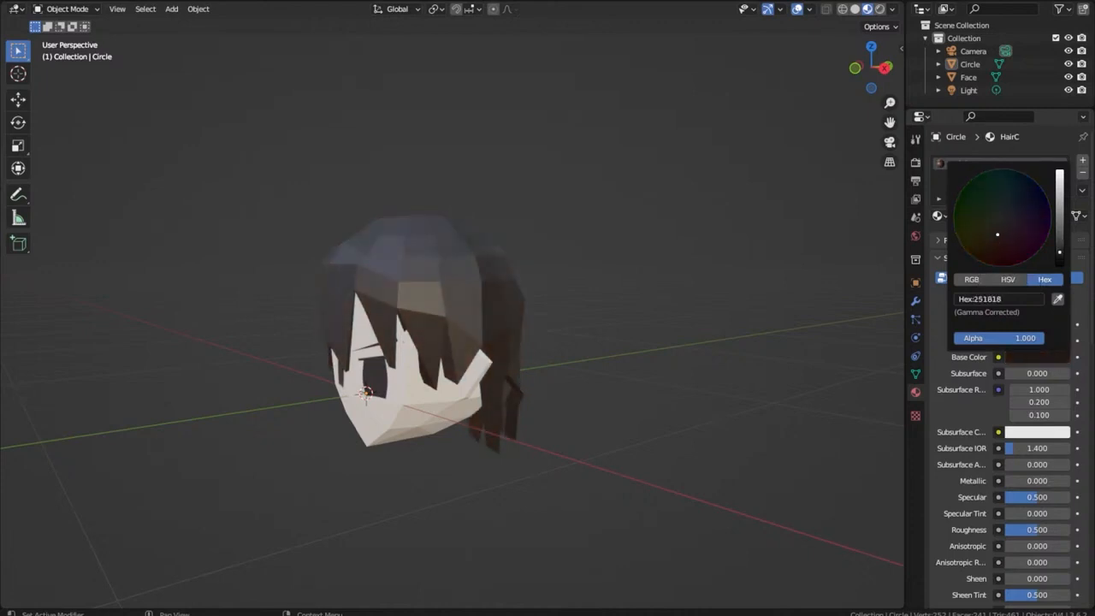
scroll(599, 313, "up", 4)
mouse_move(531, 313)
middle_mouse_down()
mouse_move(653, 311)
mouse_move(719, 278)
middle_mouse_up()
scroll(719, 278, "down", 3)
- Check the dark hair in rendered shading from the front view and return to material preview
left_click(879, 9)
mouse_move(616, 231)
middle_mouse_down()
mouse_move(450, 283)
mouse_move(655, 220)
mouse_move(451, 306)
mouse_move(513, 313)
mouse_move(665, 249)
middle_mouse_up()
key("KP_1")
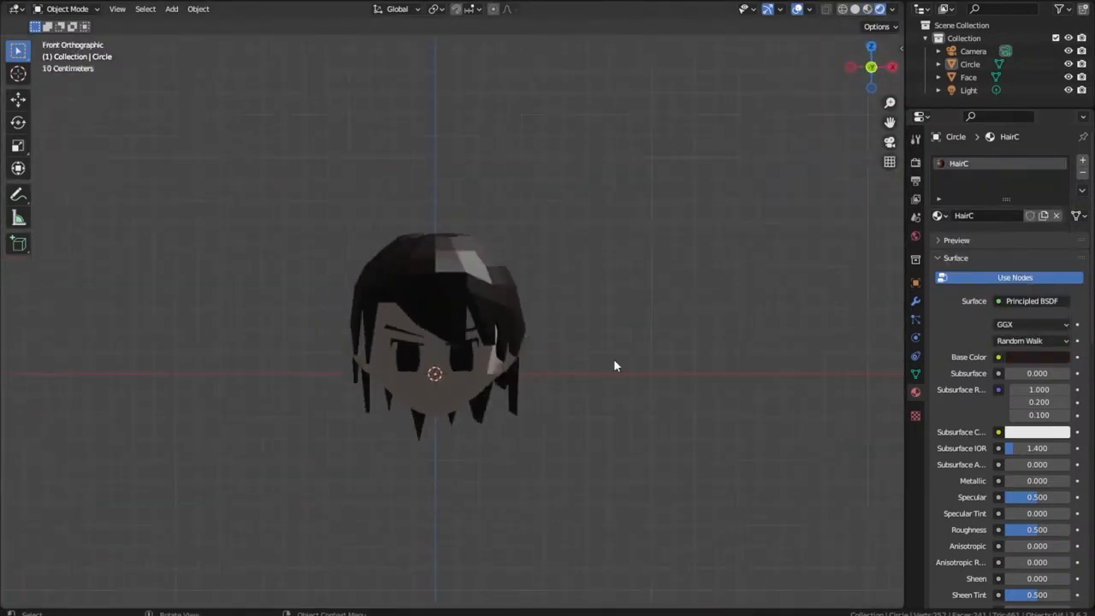
left_click(869, 11)
- Move a hair vertex along Z in Edit Mode and check the outline in front view and Object Mode
mouse_move(616, 342)
middle_mouse_down()
mouse_move(721, 390)
mouse_move(313, 442)
mouse_move(570, 415)
mouse_move(433, 287)
middle_mouse_up()
left_click(433, 286)
key("Tab")
key("g")
key("z")
left_click(485, 245)
key("KP_1")
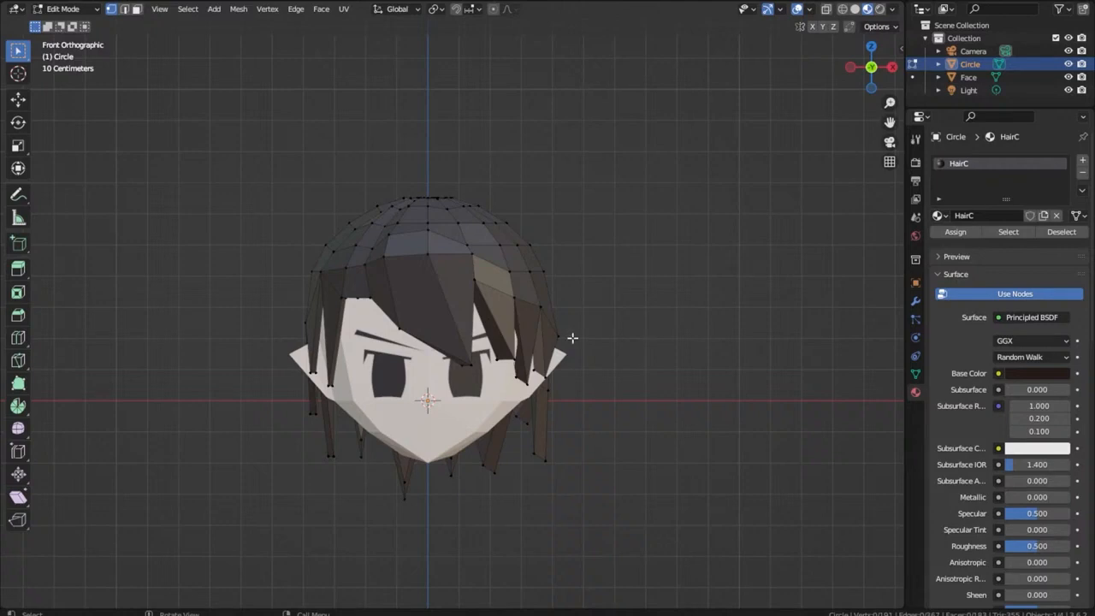
middle_click_drag(595, 278, 517, 445)
key("Tab")
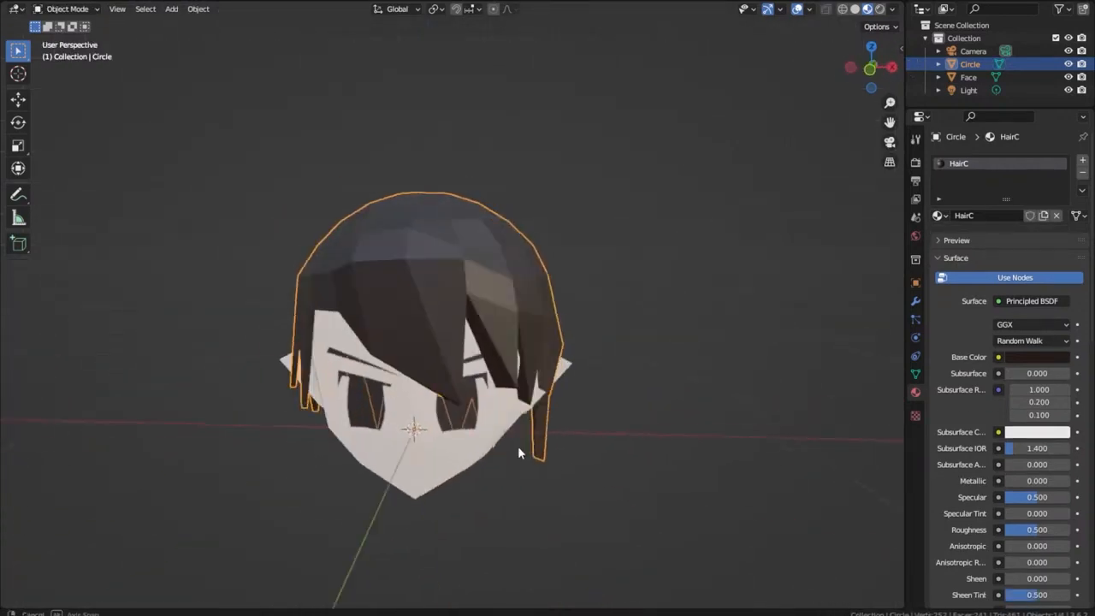
scroll(517, 445, "down", 2)
left_click(608, 432)
- Edit the hair from the side and move the selected spike vertex along Z
middle_click_drag(607, 433, 492, 389)
left_click(492, 387)
key("Tab")
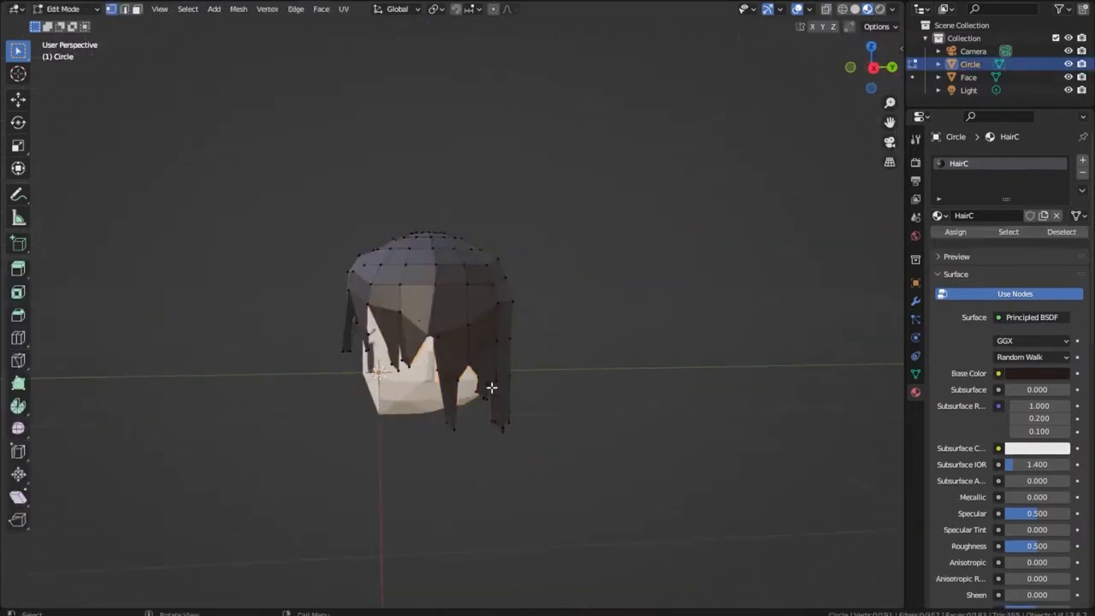
key("g")
key("z")
left_click(542, 439)
- Reposition another spike vertex freely and check the hair in Object Mode from the front and both sides
middle_click_drag(543, 440, 679, 379)
left_click(406, 355)
key("g")
left_click(674, 336)
scroll(679, 379, "up", 3)
key("KP_1")
scroll(625, 401, "down", 3)
key("Tab")
left_click(626, 401)
middle_click_drag(625, 401, 545, 408)
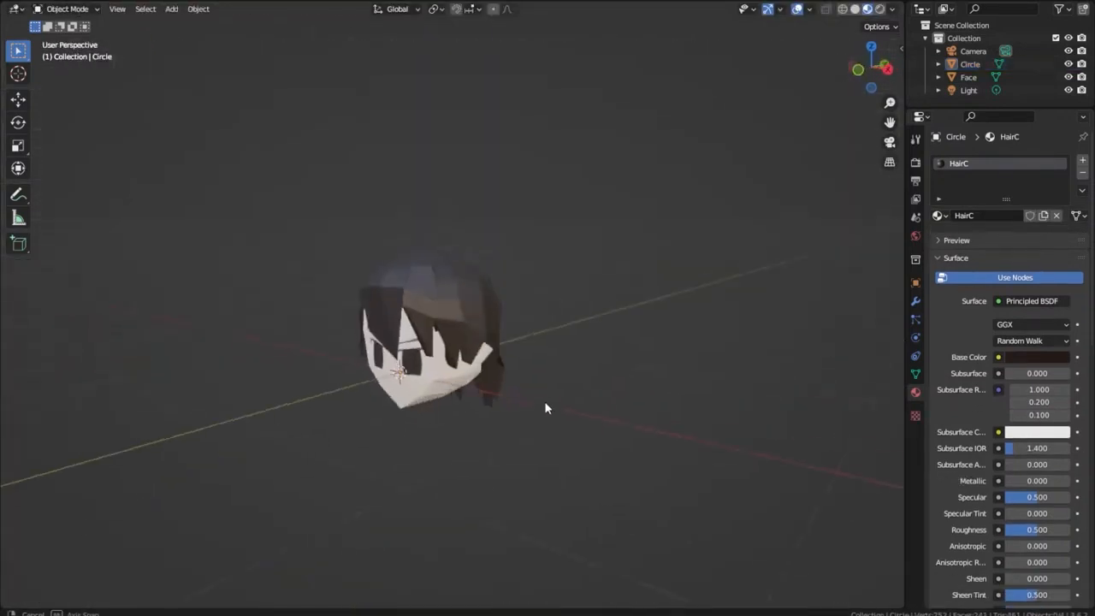
middle_click_drag(721, 367, 514, 346)
scroll(515, 346, "up", 5)
scroll(514, 346, "down", 3)
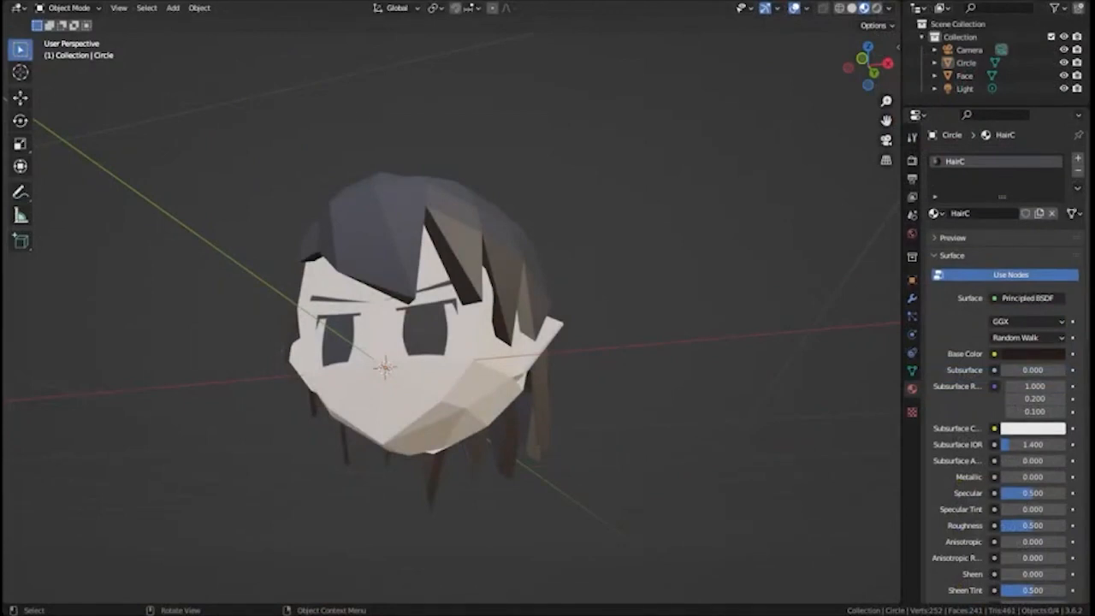
- Select a vertex at the upper side of the hair dome and move it about -0.0194 m along X
middle_click_drag(357, 298, 431, 299)
left_click(318, 275)
key("Tab")
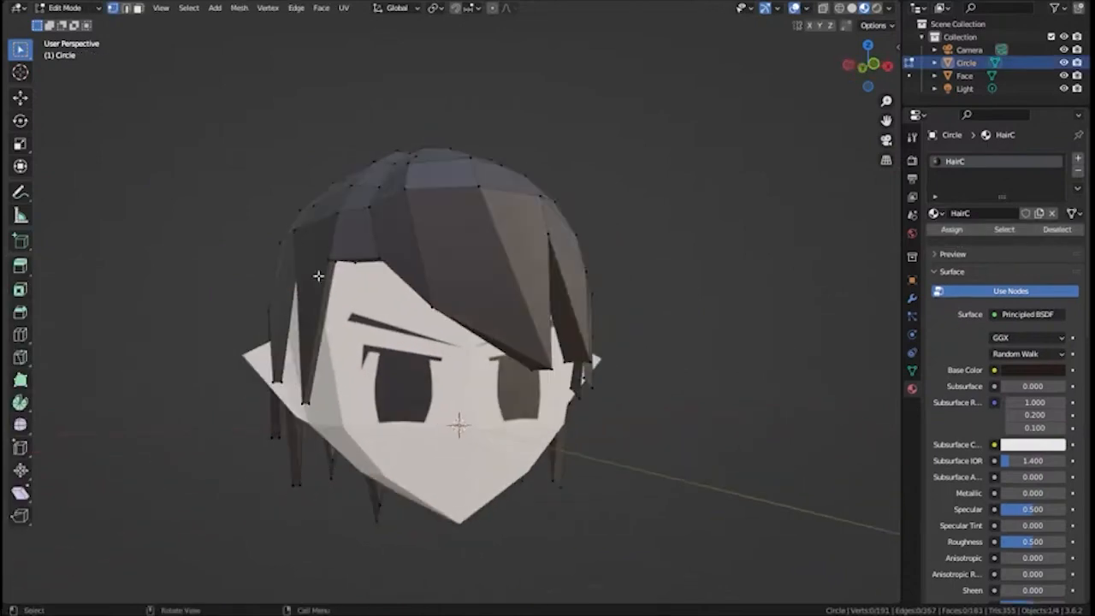
middle_click_drag(318, 275, 336, 269)
key("x")
left_click(333, 239)
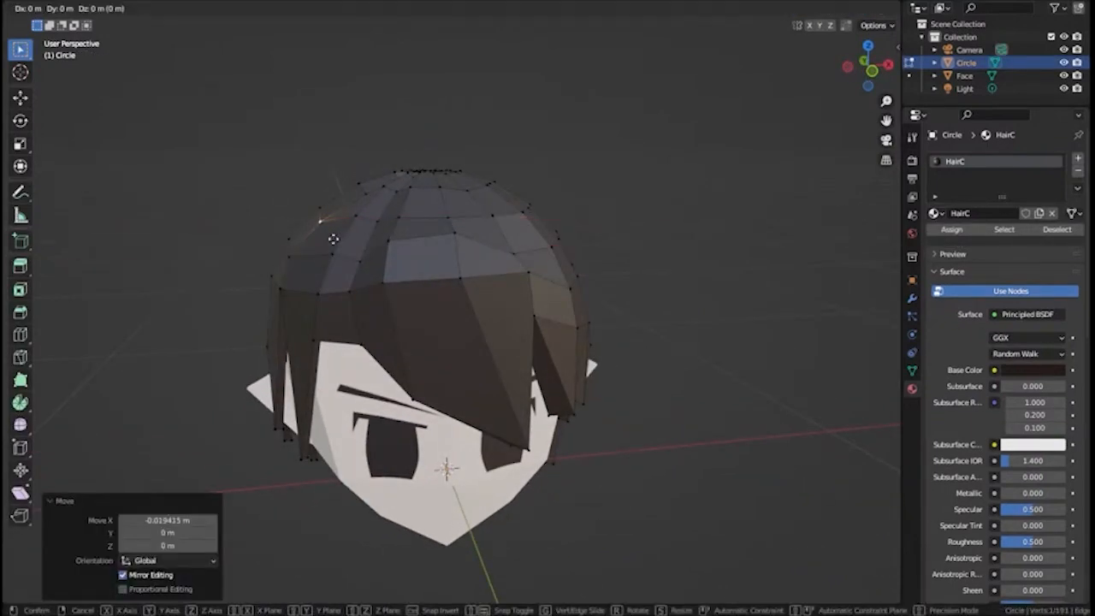
- Raise the dome's upper side vertex about 0.0165 m along Z
left_click(425, 213)
key("g")
key("z")
middle_click_drag(357, 201, 528, 254)
left_click(434, 212)
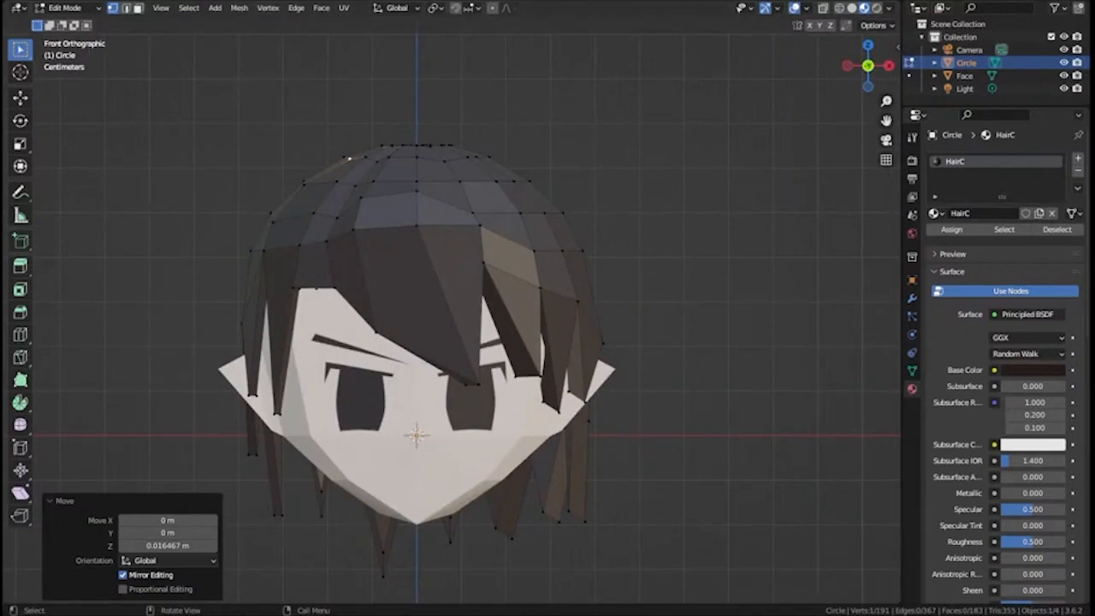
- Select a vertex on the side spikes and move it along Z and Y
middle_click_drag(621, 325, 316, 409)
middle_click_drag(368, 216, 513, 352)
left_click(517, 384)
key("g")
key("z")
left_click(522, 388)
key("g")
key("y")
middle_click_drag(546, 389, 565, 282)
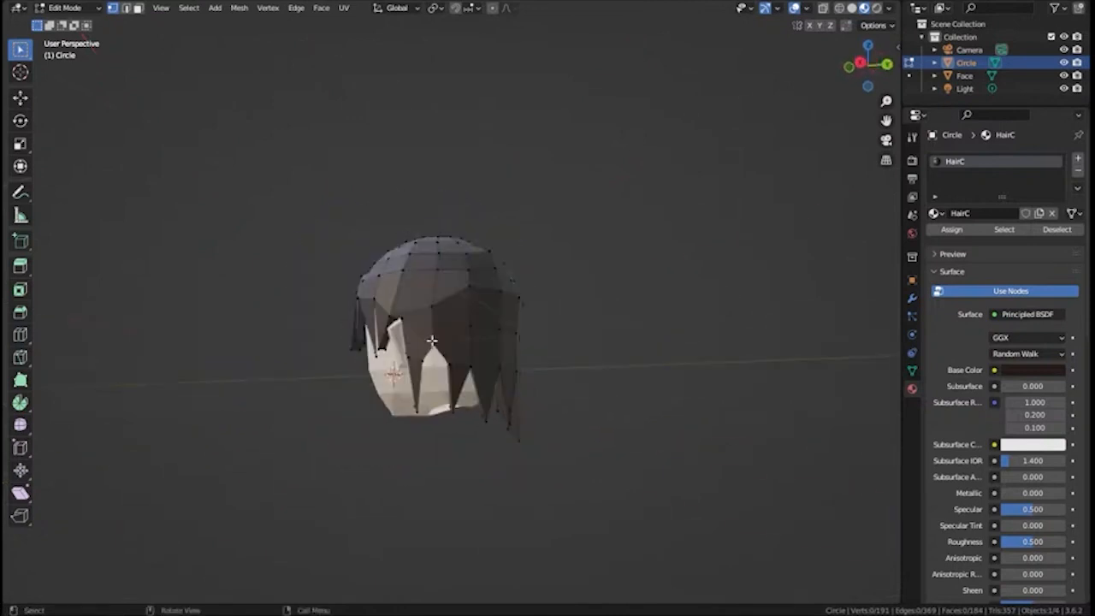
- Examine the reshaped side spikes up close, in Object Mode and from the front view
scroll(432, 340, "up", 3)
middle_click_drag(432, 341, 608, 420)
left_click(450, 317)
left_click(548, 401)
scroll(608, 420, "down", 4)
key("Tab")
left_click(504, 457)
key("KP_1")
scroll(578, 323, "up", 6)
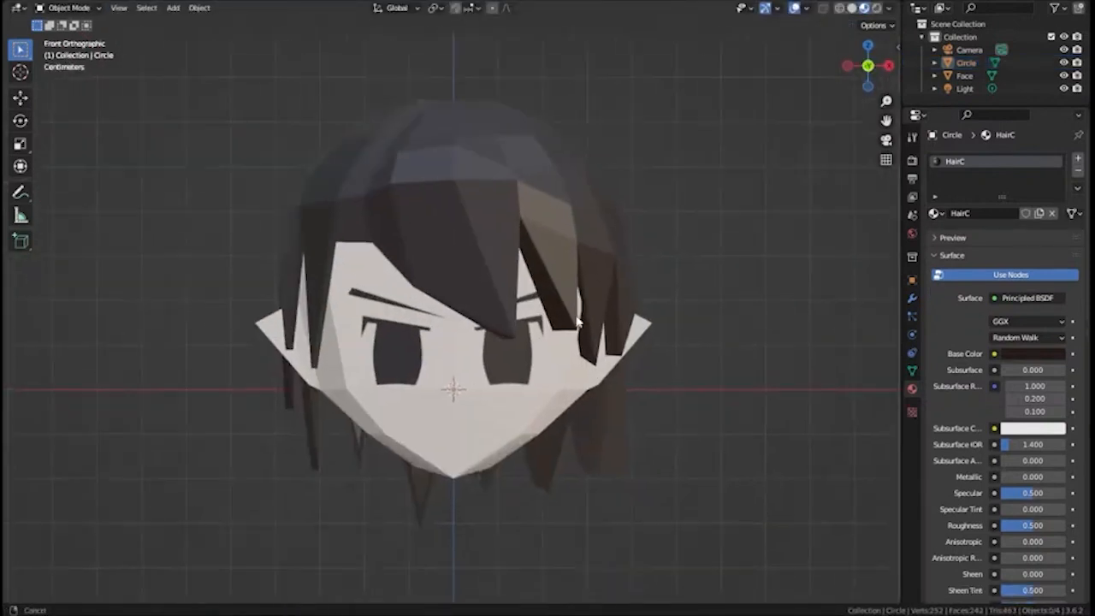
middle_click_drag(578, 322, 673, 246)
key("KP_1")
scroll(501, 308, "up", 5)
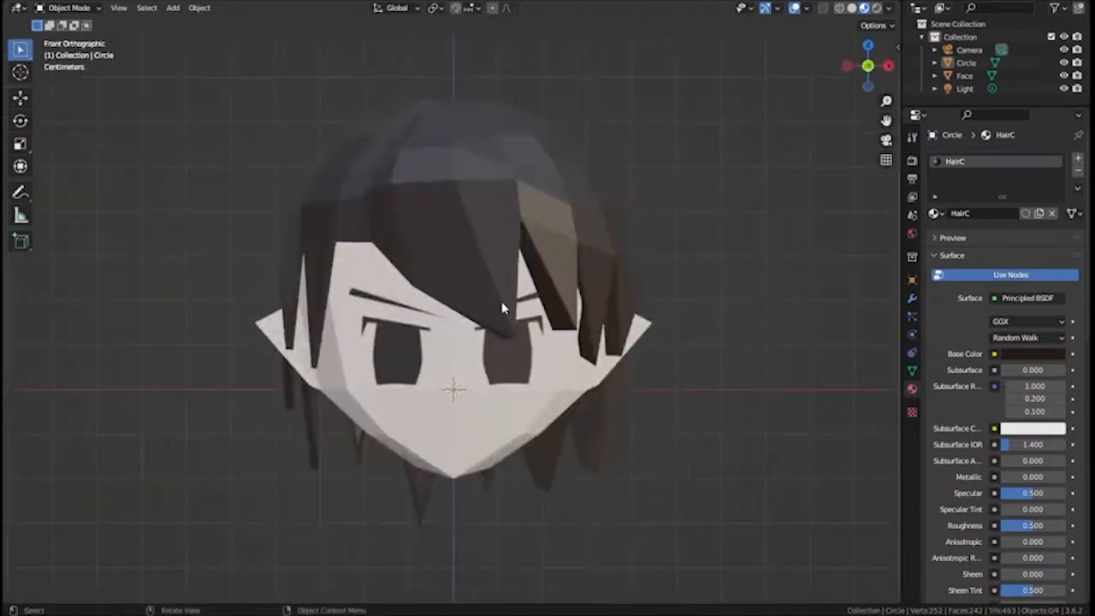
- Select two neighbouring hair vertices in Edit Mode and move them along Y
middle_click_drag(502, 308, 427, 231)
left_click(247, 208)
key("Tab")
left_click(291, 171, "shift")
middle_click_drag(247, 207, 367, 402)
key("g")
key("y")
left_click(267, 190)
- Move one more adjacent hair vertex along Y
left_click(318, 125)
key("g")
key("y")
left_click(296, 166)
- Adjust the remaining uneven hair vertices along Y and X and check the head from the front
left_click(317, 135)
key("x")
key("g")
key("y")
left_click(465, 334)
key("g")
key("x")
left_click(479, 339)
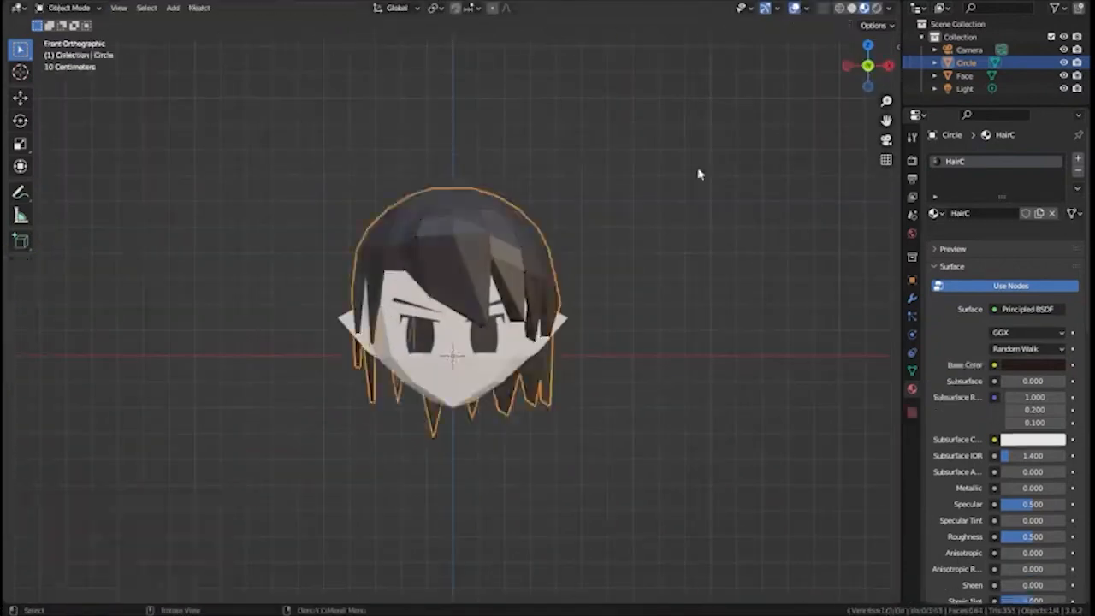
scroll(699, 351, "up", 5)
middle_click_drag(507, 329, 614, 351, "alt")
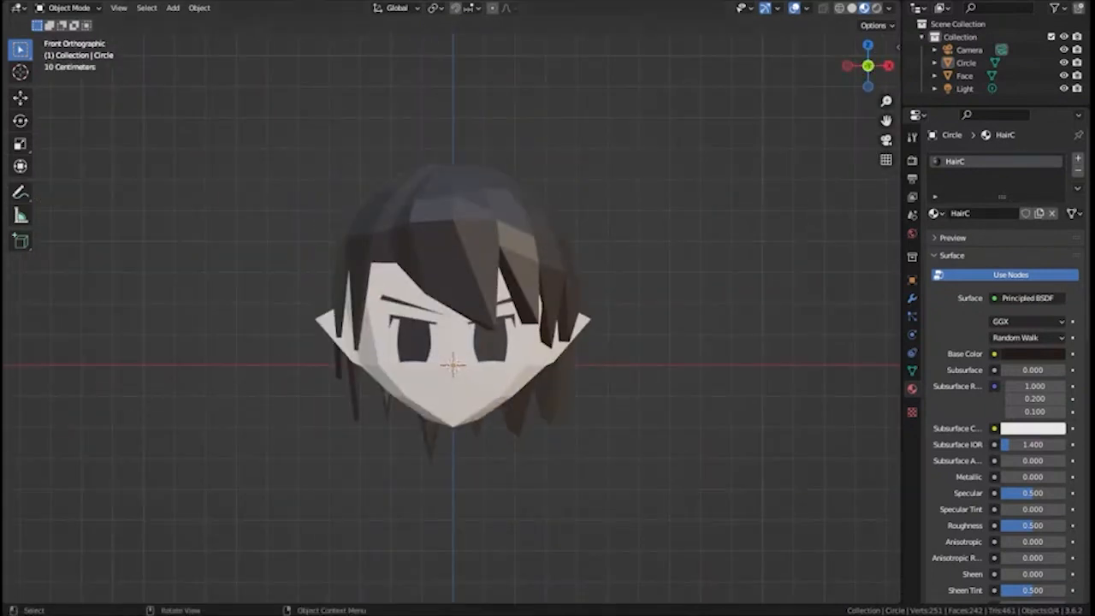
left_click(501, 368)
scroll(958, 455, "down", 3)
left_click(1018, 512)
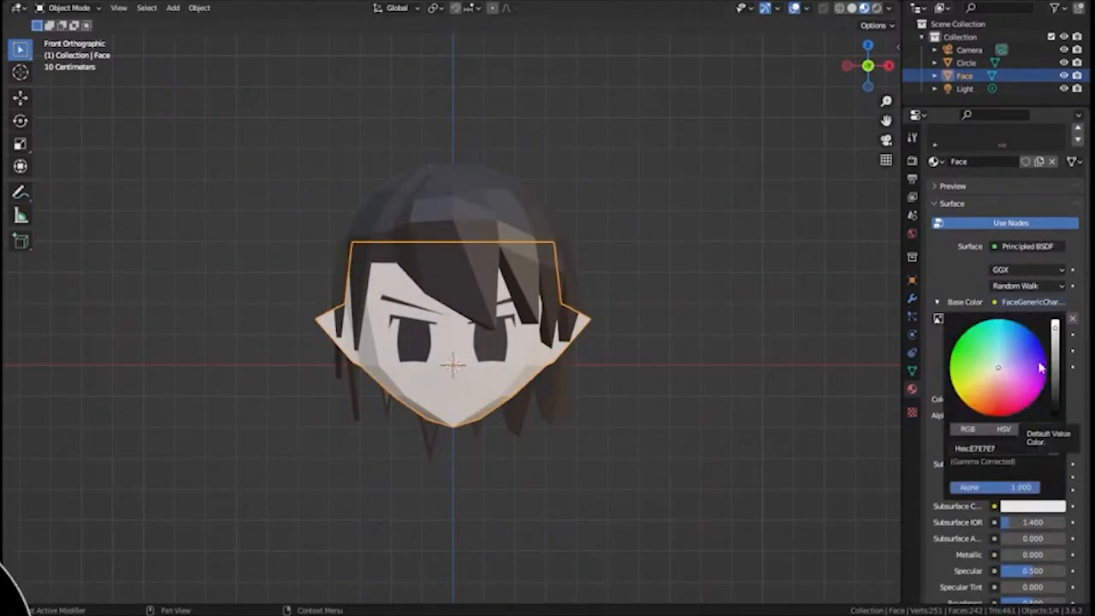
- Copy the hair's base colour code 251B18 and add it to the Hair line of the palette notes
left_click(538, 279)
left_click(1032, 278)
left_click(984, 219)
key("alt+Tab")
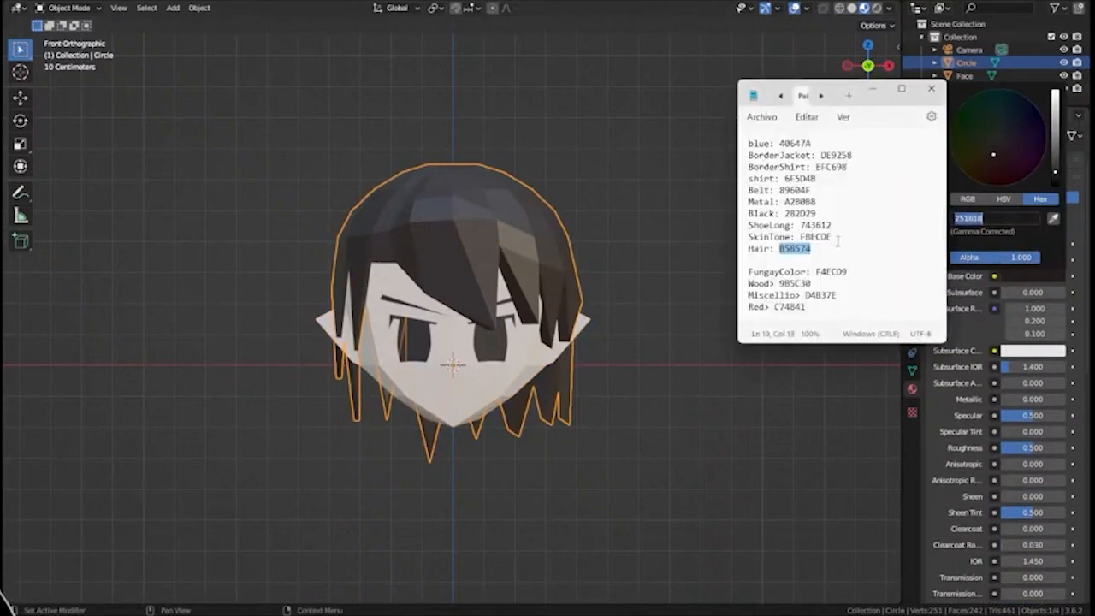
left_click(872, 89)
- Select the face and set the Face material's subsurface colour to peach E7B692
left_click(467, 391)
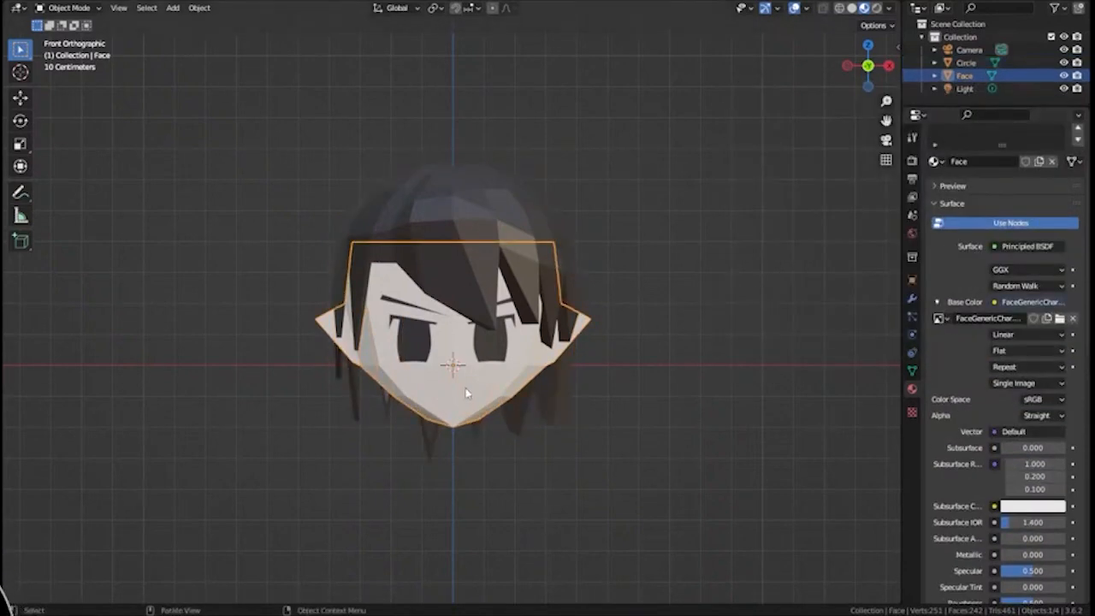
left_click(1026, 506)
left_click_drag(999, 367, 990, 383)
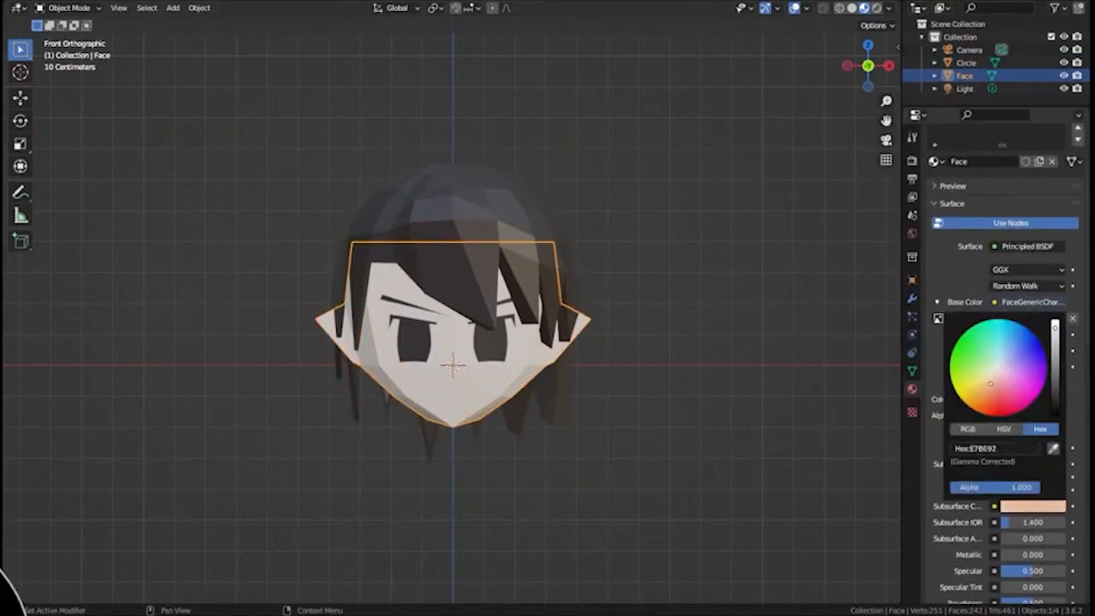
- Change the SkinTone material's base colour to the warmer peach FBBDA3 and check the head in the viewport
scroll(1035, 487, "up", 4)
left_click(962, 174)
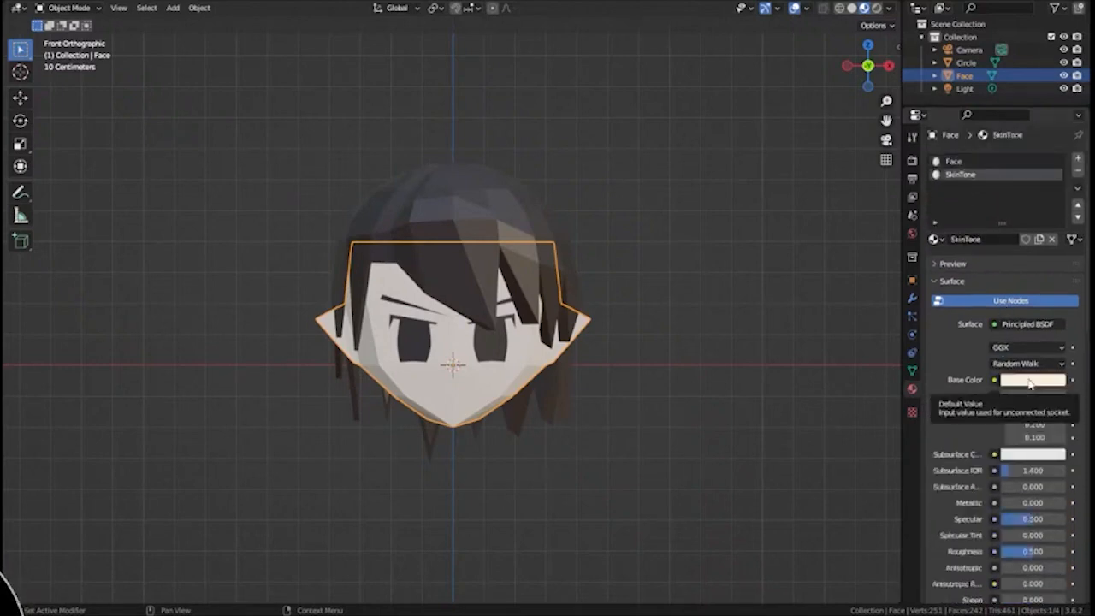
left_click(1030, 380)
left_click_drag(996, 246, 994, 257)
left_click(648, 417)
mouse_move(648, 416)
middle_mouse_down()
mouse_move(578, 390)
mouse_move(787, 371)
mouse_move(678, 424)
mouse_move(607, 424)
middle_mouse_up()
- Examine the Face material's FaceGenericChar.psd texture in the Shading workspace and view it in the UV editor
left_click(458, 349)
left_click(330, 2)
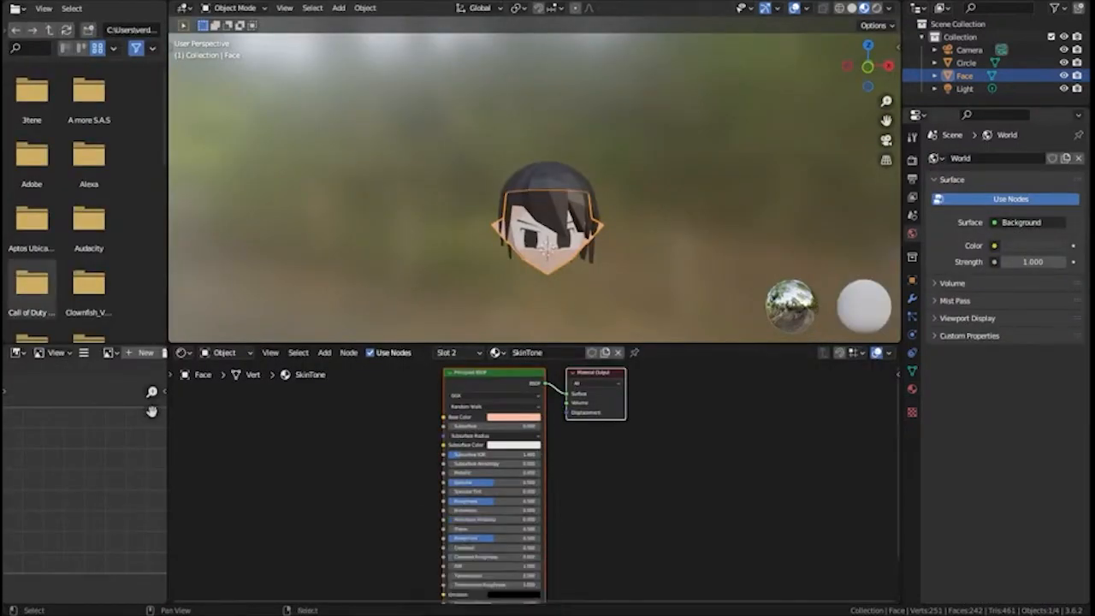
left_click(500, 352)
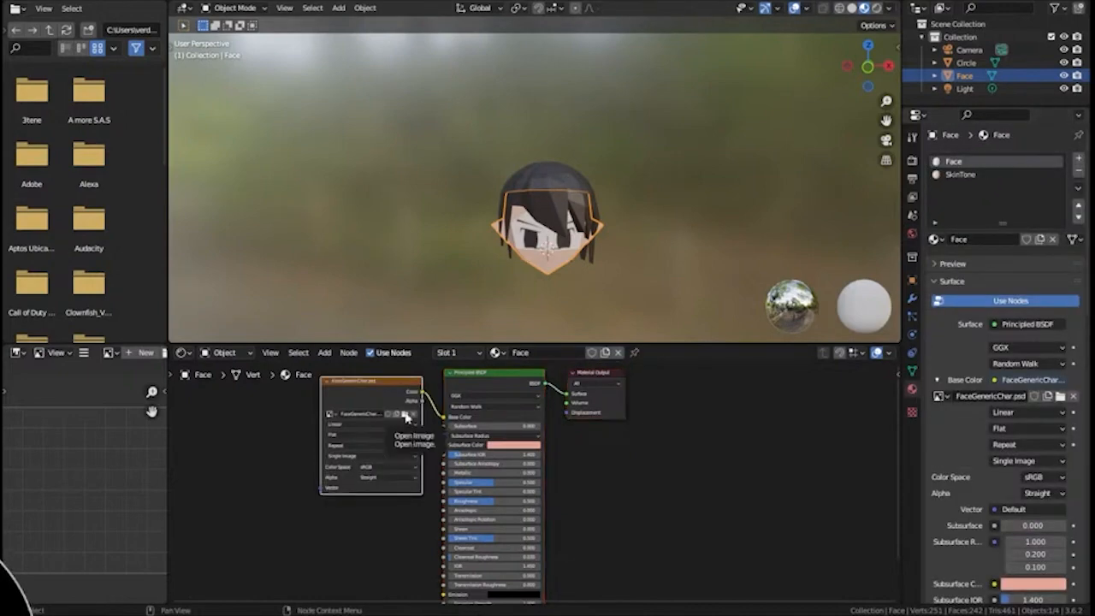
left_click(400, 412)
left_click(837, 474)
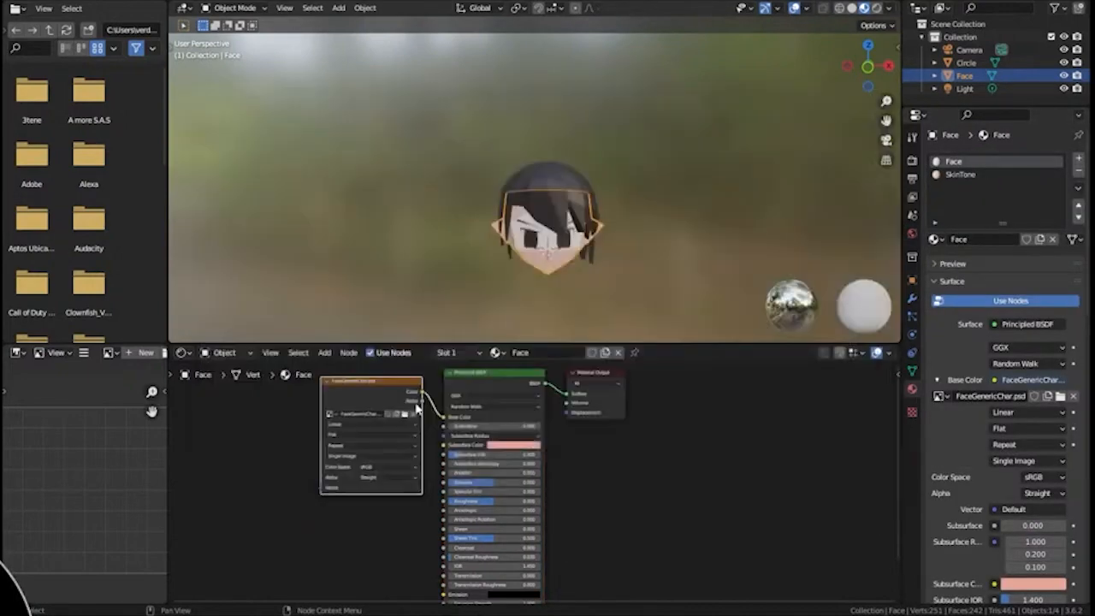
scroll(364, 425, "up", 5)
middle_click_drag(362, 425, 420, 469)
scroll(420, 469, "up", 6)
left_click(321, 0)
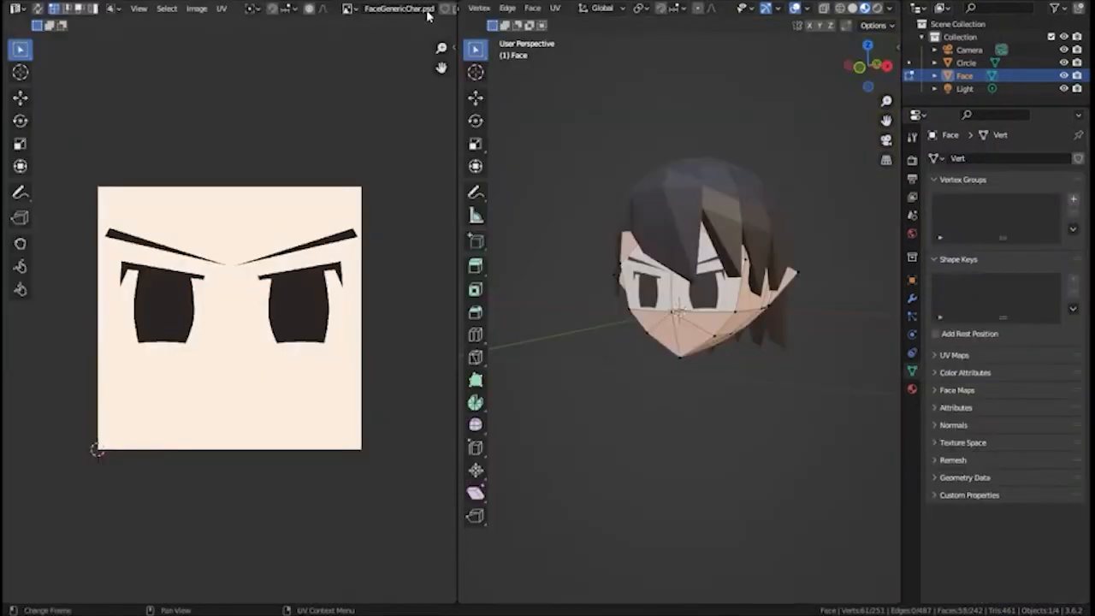
- Switch to the image editor, set its foreground colour to the hair code 251B18 and close the palette notes
key("alt+Tab")
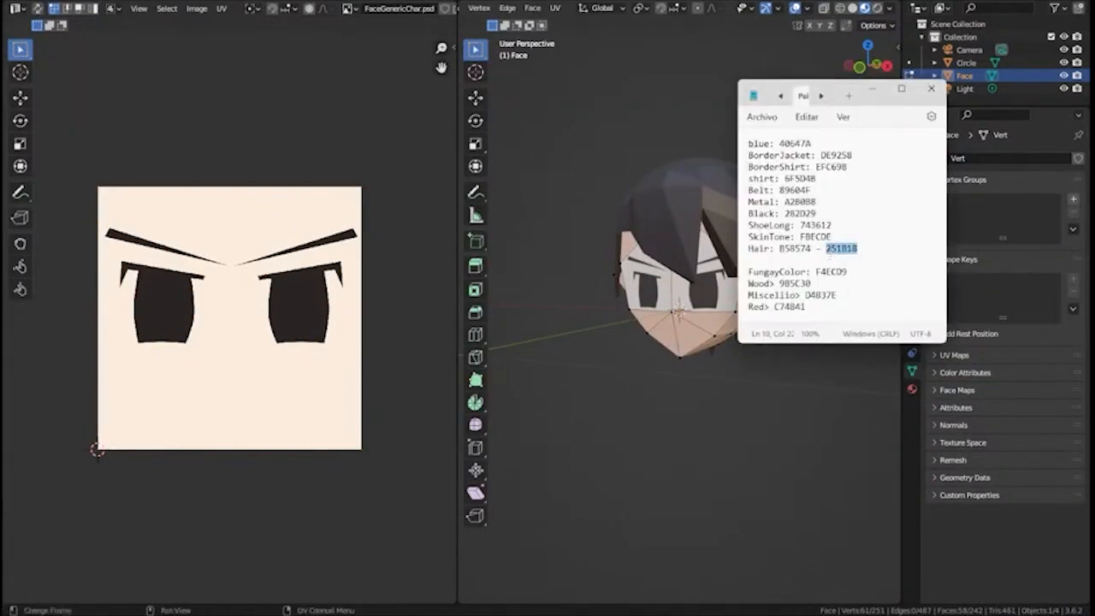
key("alt+Tab")
key("alt+Tab")
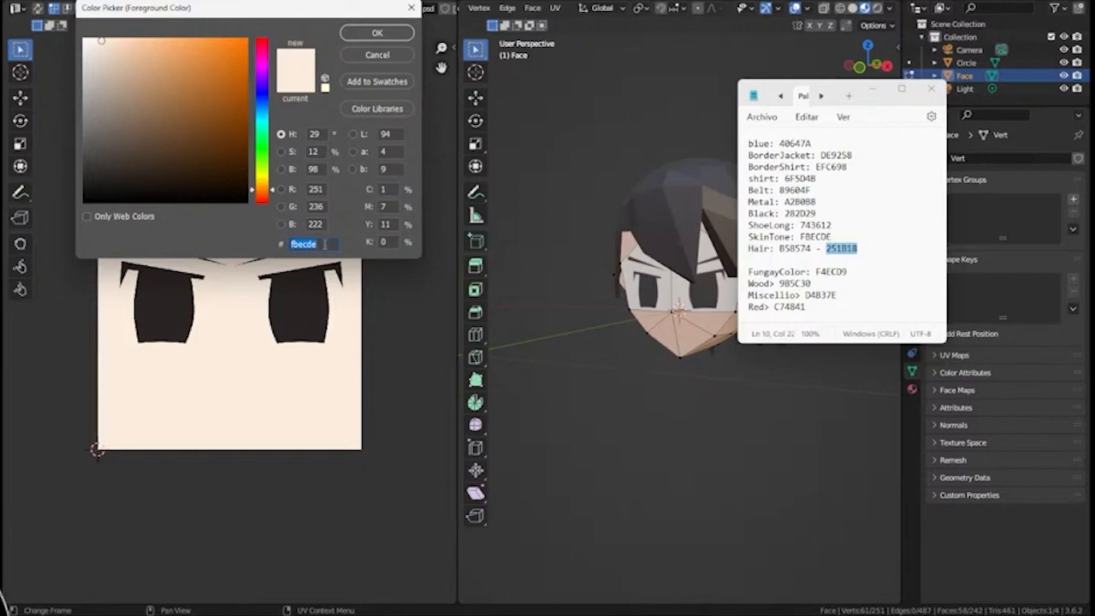
type("251B18")
left_click(932, 88)
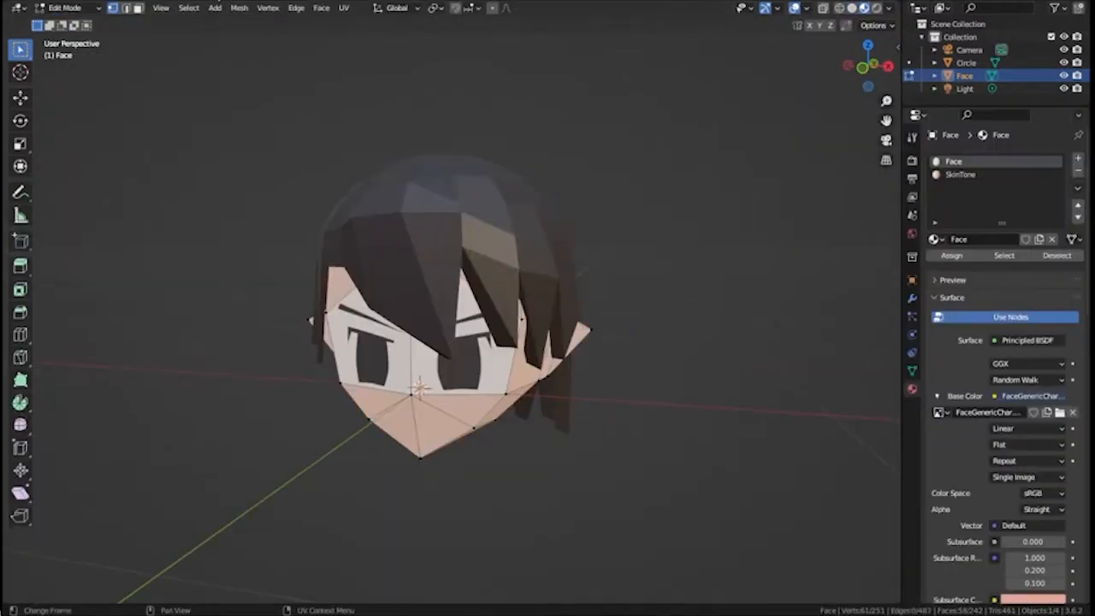
- Copy the SkinTone material's base colour code FBBDA3 into the SkinTone line of the palette notes
key("Tab")
left_click(958, 176)
left_click(1022, 380)
left_click(983, 322)
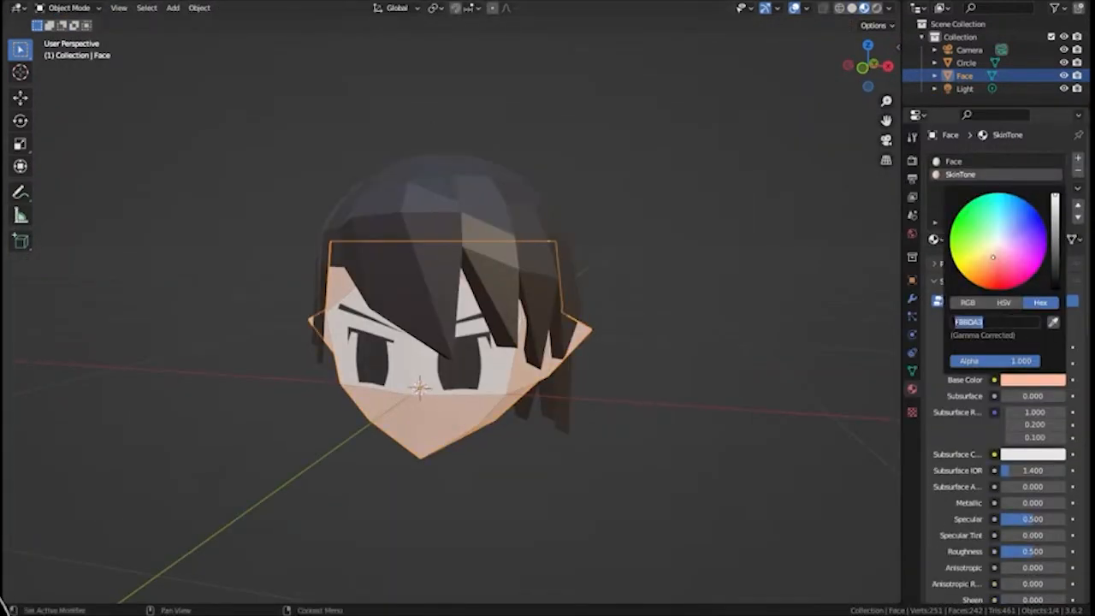
key("alt+Tab")
left_click(837, 237)
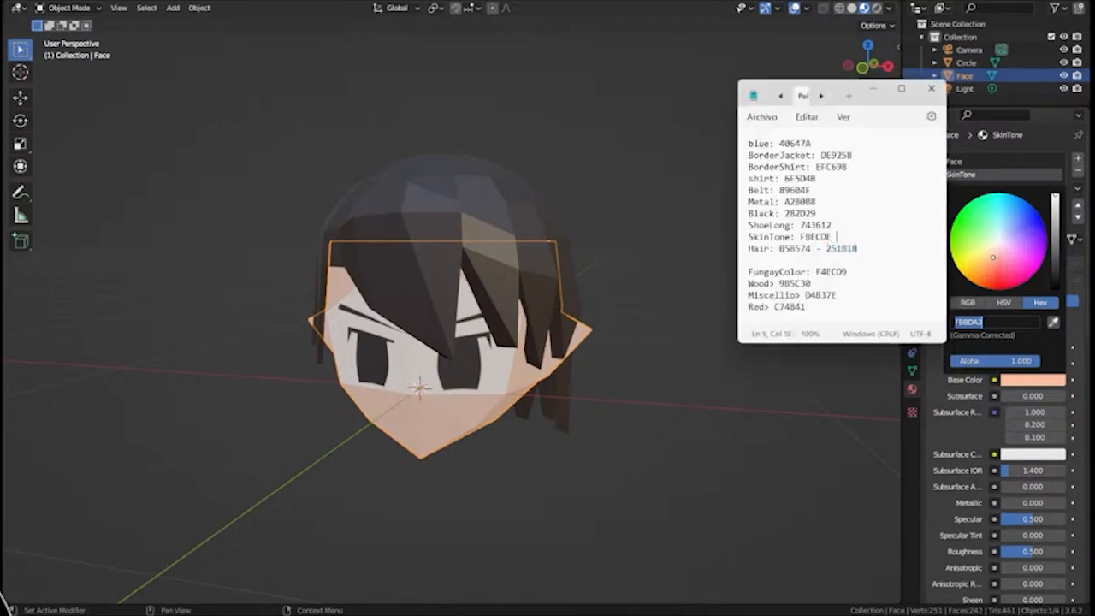
key("ctrl+c")
key("ctrl+v")
- Reload the FaceGenericChar.psd face texture in the UV editor and return to the full view of the head
left_click(388, 31)
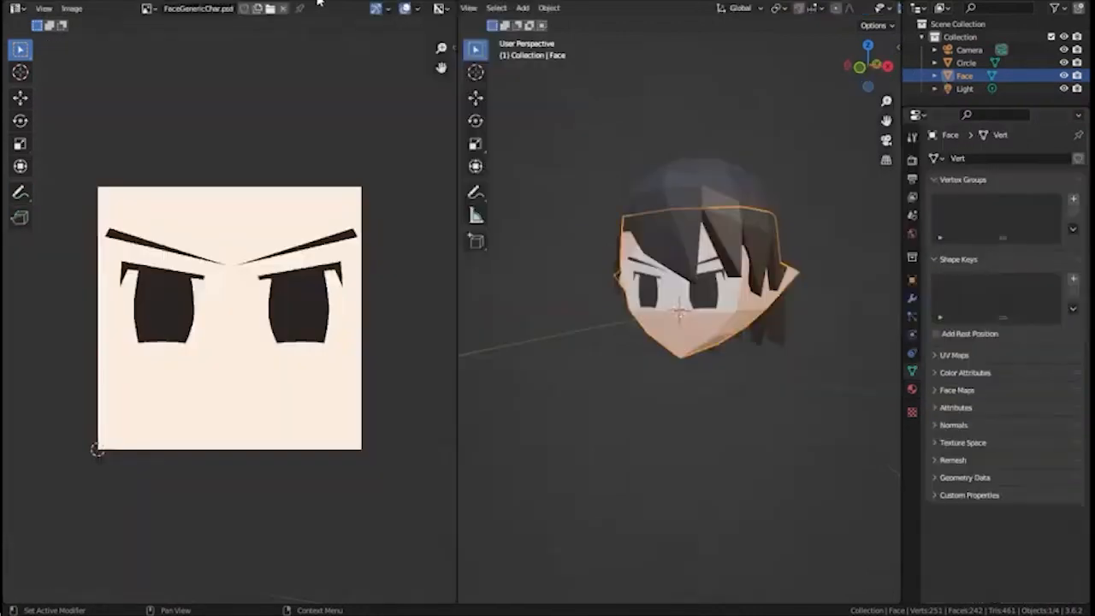
left_click(148, 8)
left_click(72, 7)
left_click(85, 79)
left_click(664, 383)
middle_click_drag(664, 383, 821, 358)
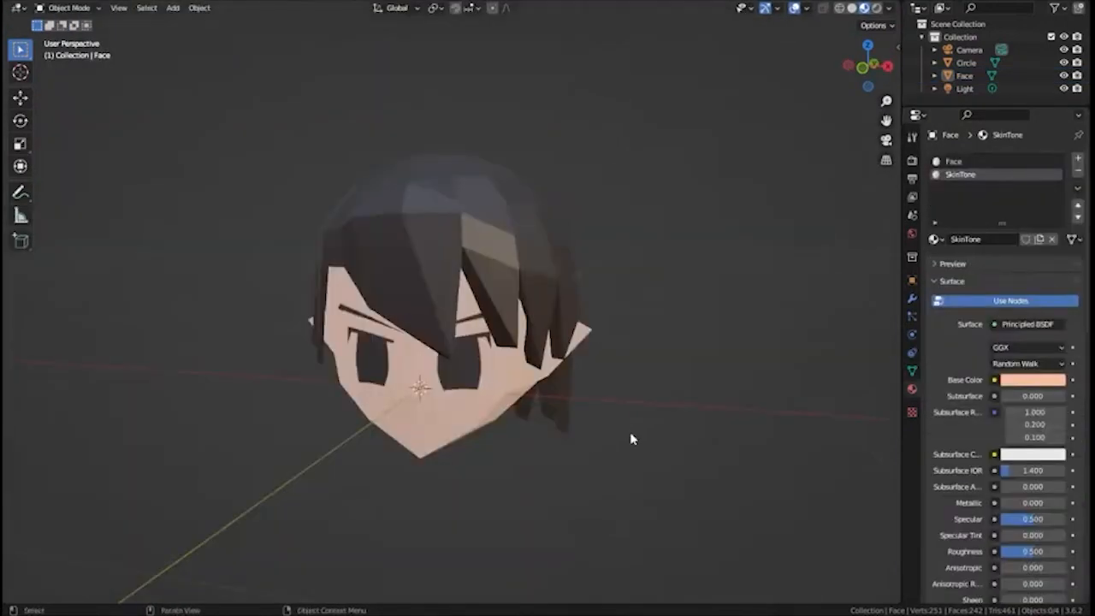
- Check the recoloured head from the side and front, and make a test render through the camera
scroll(631, 436, "up", 5)
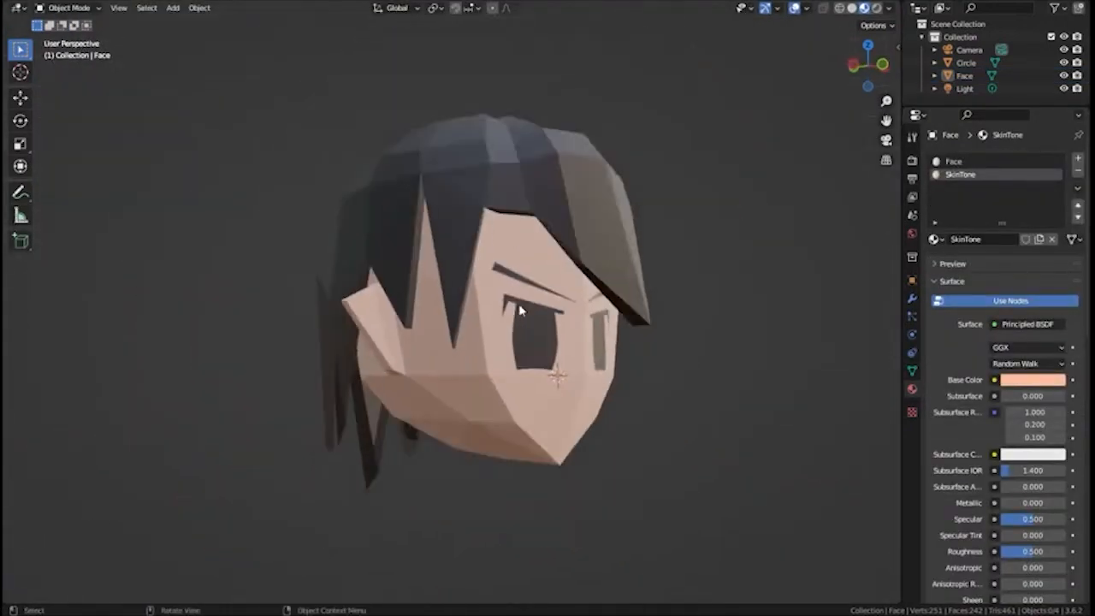
middle_click_drag(519, 309, 438, 325)
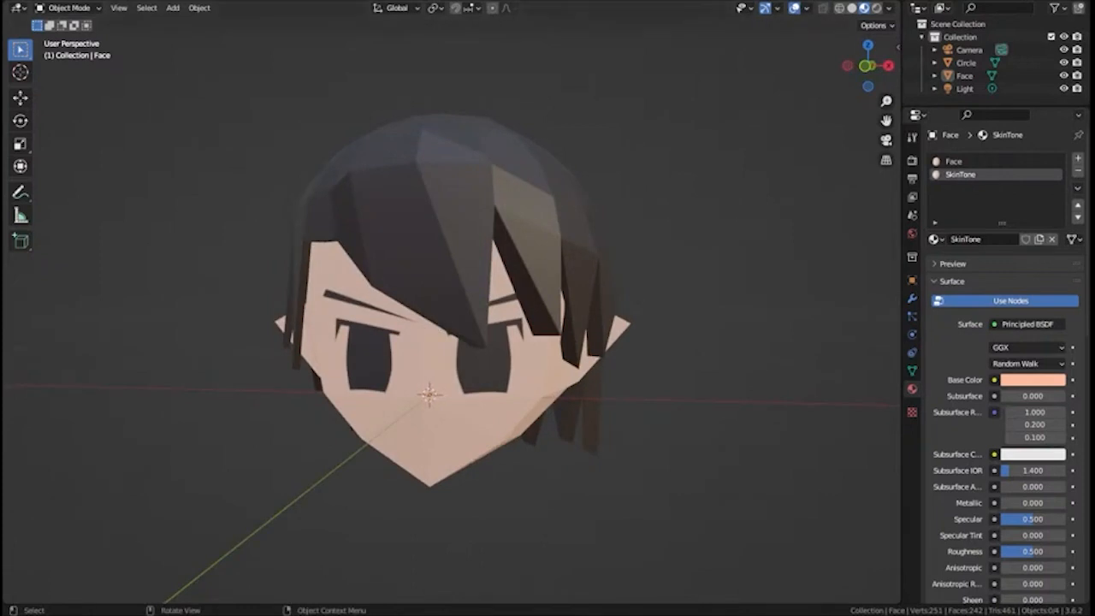
scroll(537, 230, "down", 2)
middle_click_drag(538, 230, 650, 367)
middle_click_drag(414, 328, 414, 275)
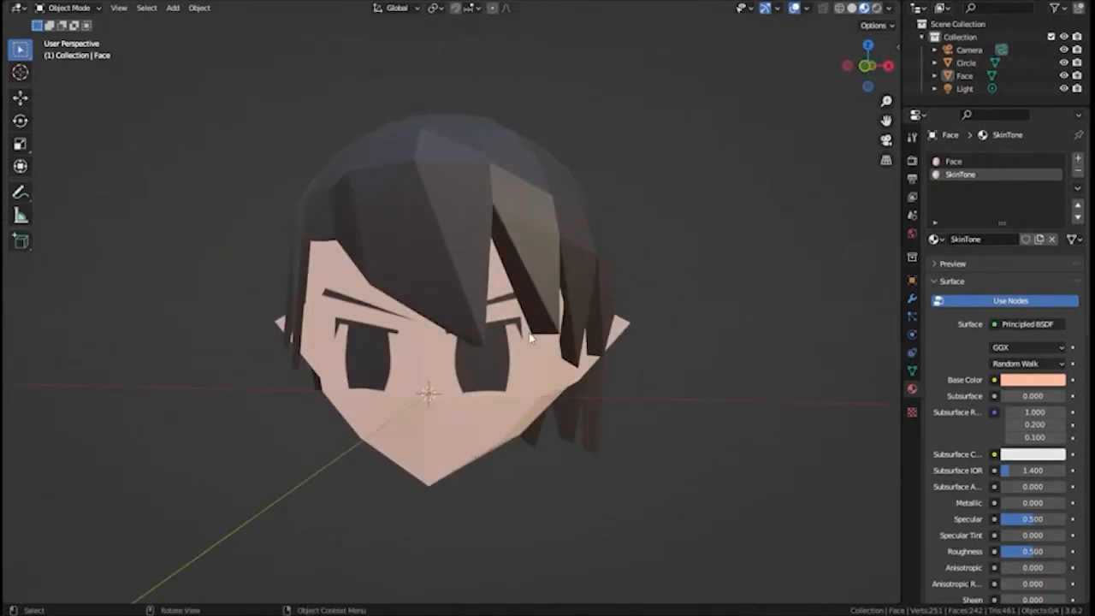
key("F12")
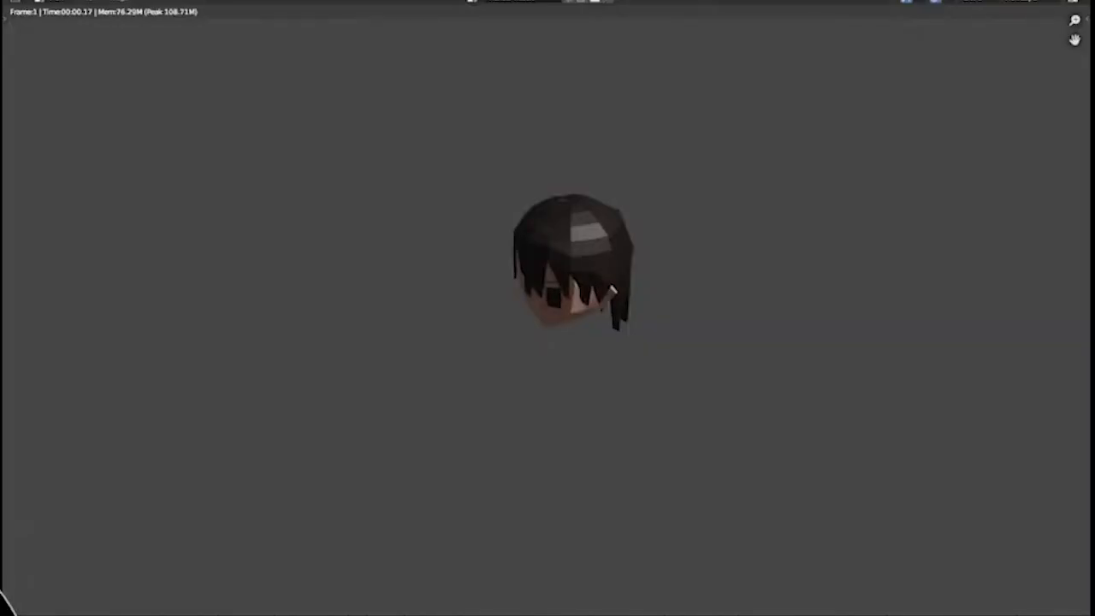
key("Escape")
- Examine the head from the side, front and stepped orbit angles, finishing in the front orthographic view
middle_click_drag(799, 340, 389, 331)
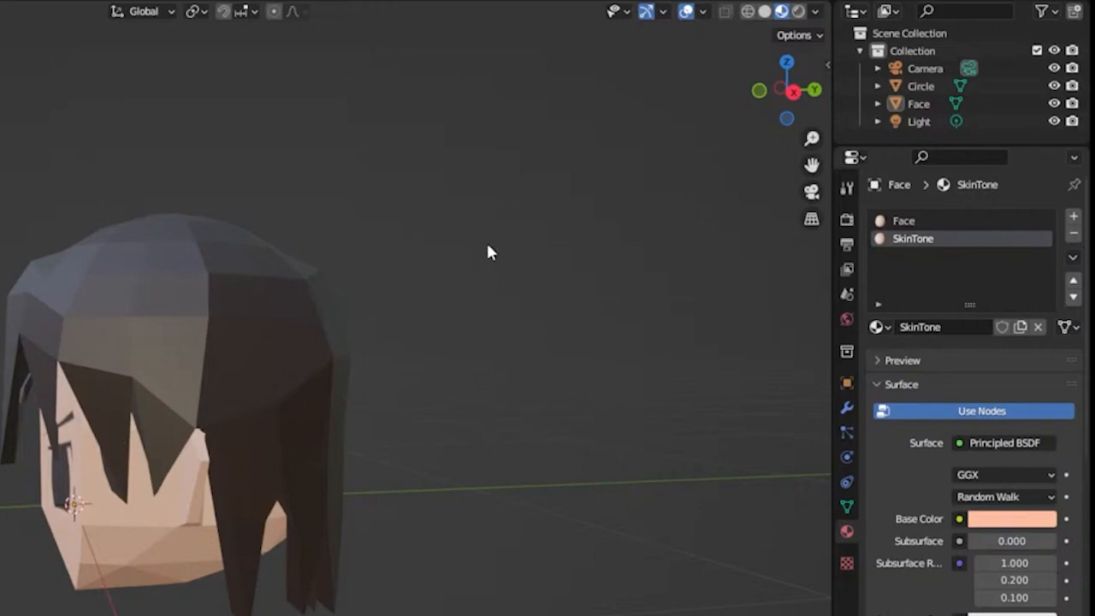
key("KP_1")
key("KP_2")
key("KP_2")
key("KP_2")
key("KP_2")
key("KP_2")
key("KP_2")
key("KP_2")
key("KP_2")
key("KP_2")
key("KP_2")
key("KP_2")
key("KP_2")
key("KP_2")
key("KP_2")
key("KP_2")
key("KP_2")
key("KP_2")
key("KP_2")
key("KP_2")
key("KP_2")
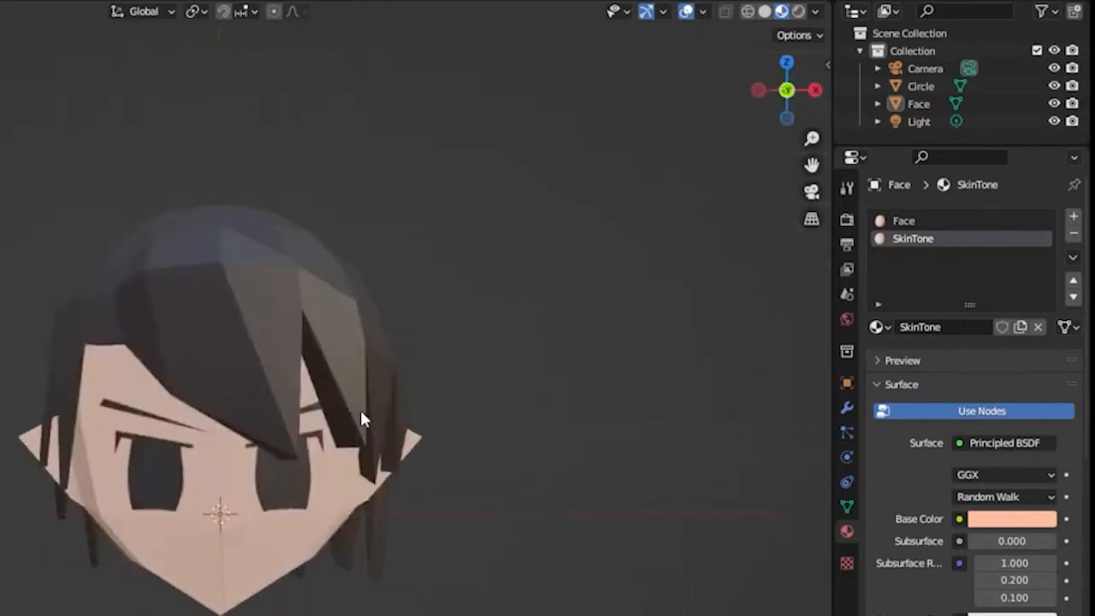
key("KP_2")
key("KP_8")
key("KP_6")
key("KP_6")
key("KP_6")
key("KP_6")
key("KP_6")
key("KP_6")
key("KP_6")
key("KP_6")
key("KP_6")
key("KP_6")
key("KP_6")
key("KP_6")
key("KP_6")
key("KP_6")
key("KP_6")
key("KP_6")
key("KP_6")
key("KP_6")
key("KP_6")
key("KP_6")
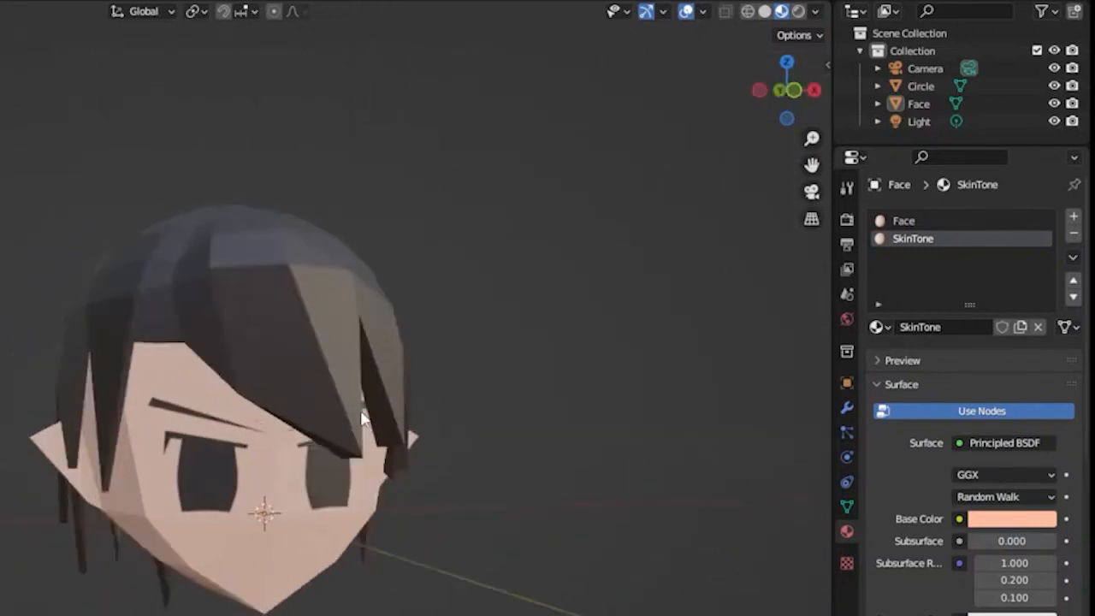
key("KP_6")
key("KP_6")
key("KP_6")
key("KP_6")
key("KP_6")
key("KP_6")
key("KP_6")
key("KP_6")
key("KP_8")
key("KP_8")
key("KP_8")
key("KP_8")
key("KP_8")
key("KP_8")
key("KP_8")
key("KP_8")
key("KP_6")
key("KP_6")
key("KP_6")
key("KP_6")
key("KP_6")
key("KP_6")
key("KP_1")
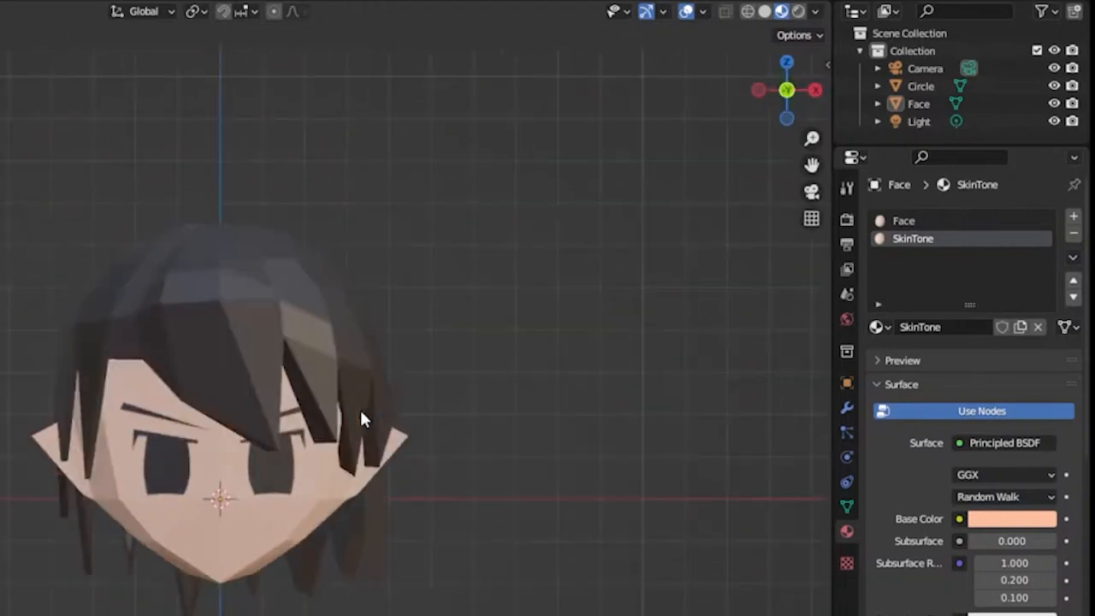